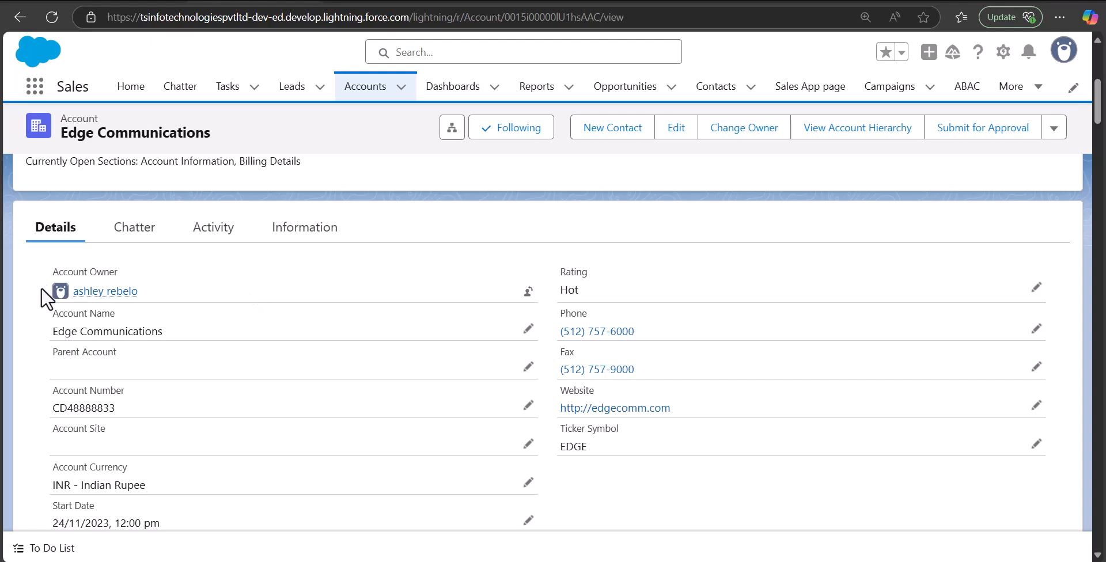
- Change the owner of the Edge Communications account to the first suggested user, leaving all optional transfer settings off
click(526, 294)
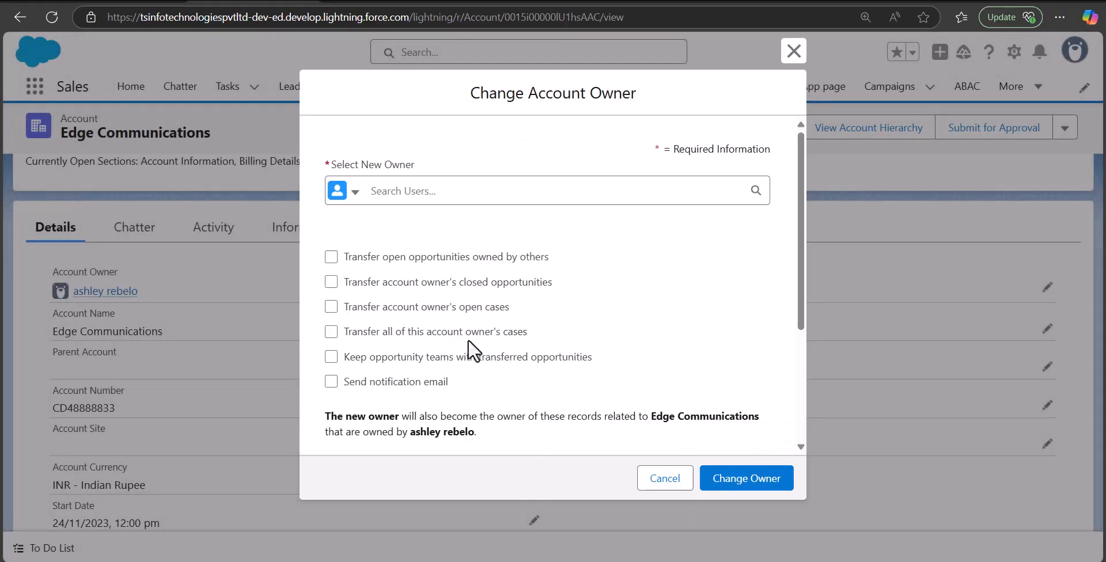
click(543, 191)
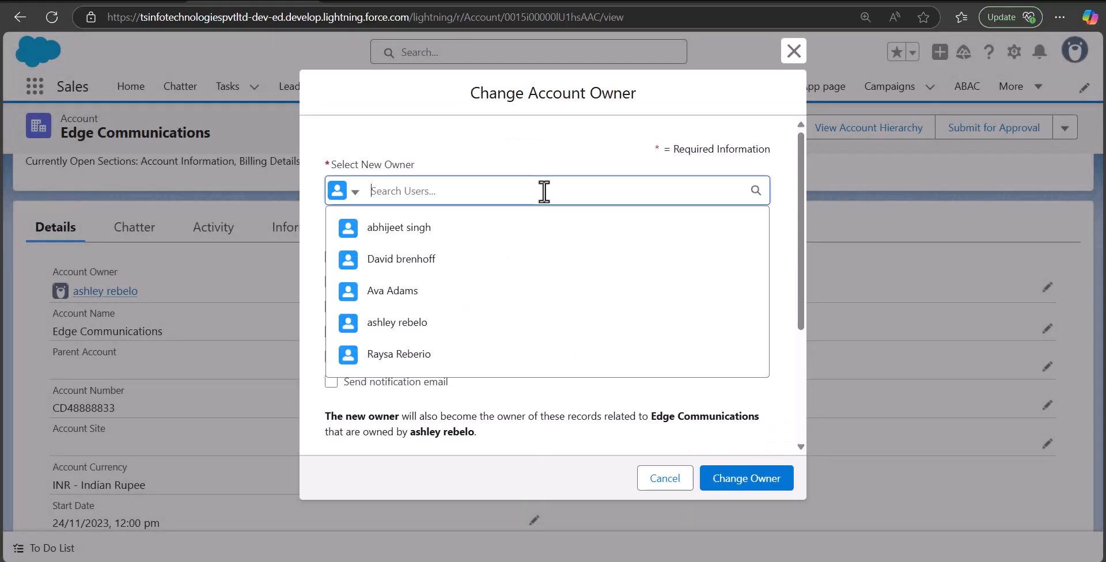
click(461, 228)
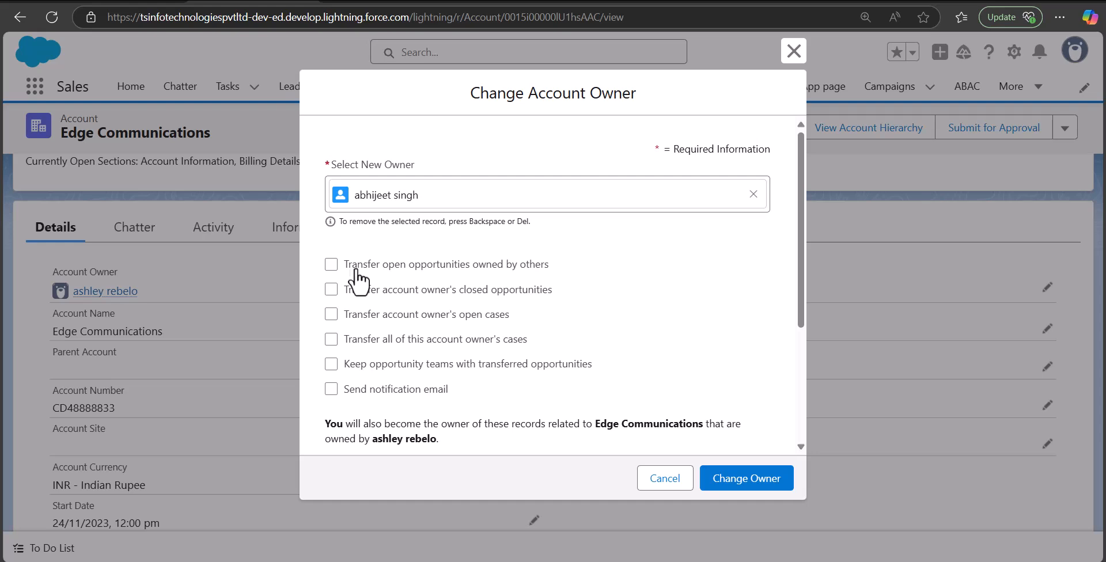
click(724, 484)
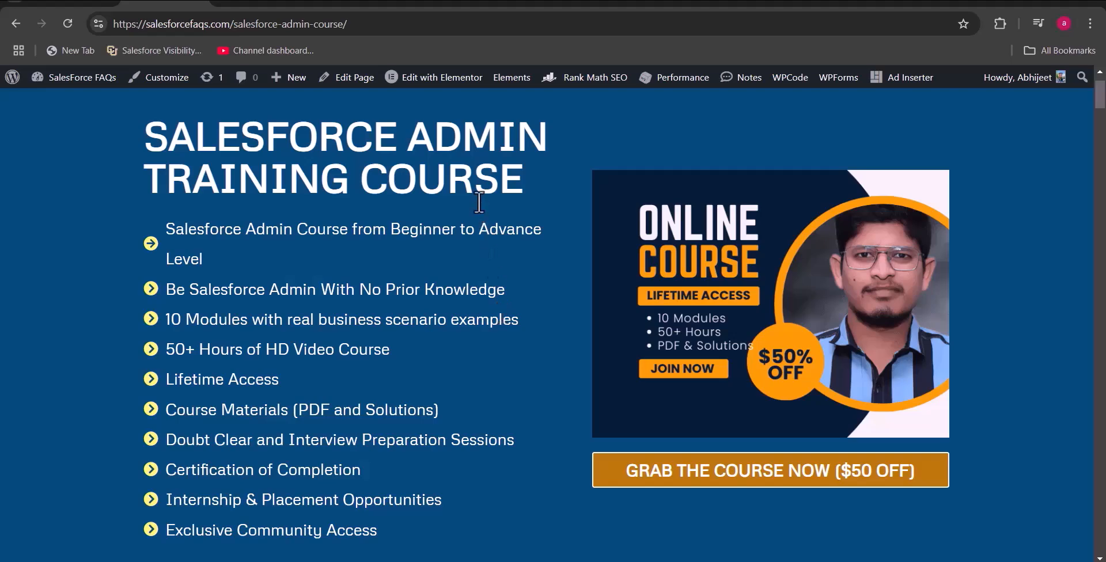
- Switch to the Salesforce Admin Training Course page and review its features, module contents and purchase offer
scroll(467, 253, down, 1)
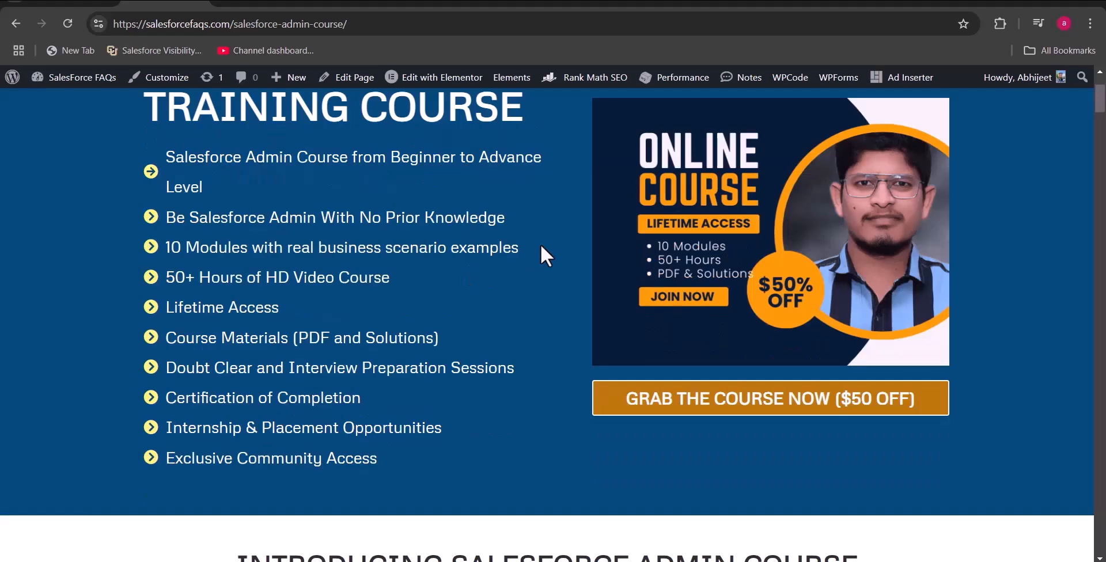
scroll(492, 270, down, 3)
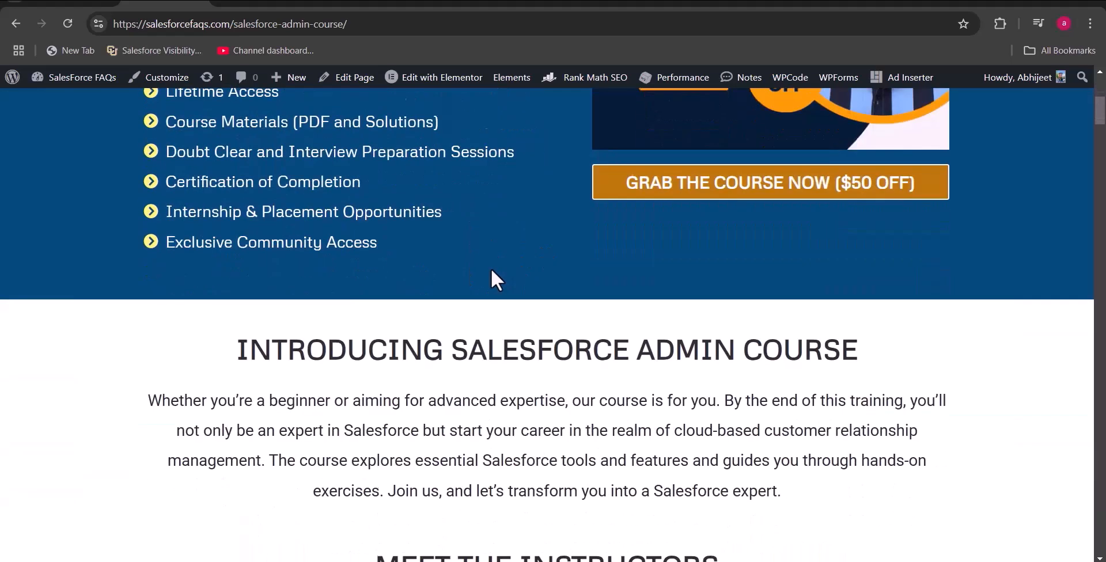
scroll(491, 270, down, 5)
scroll(491, 268, down, 15)
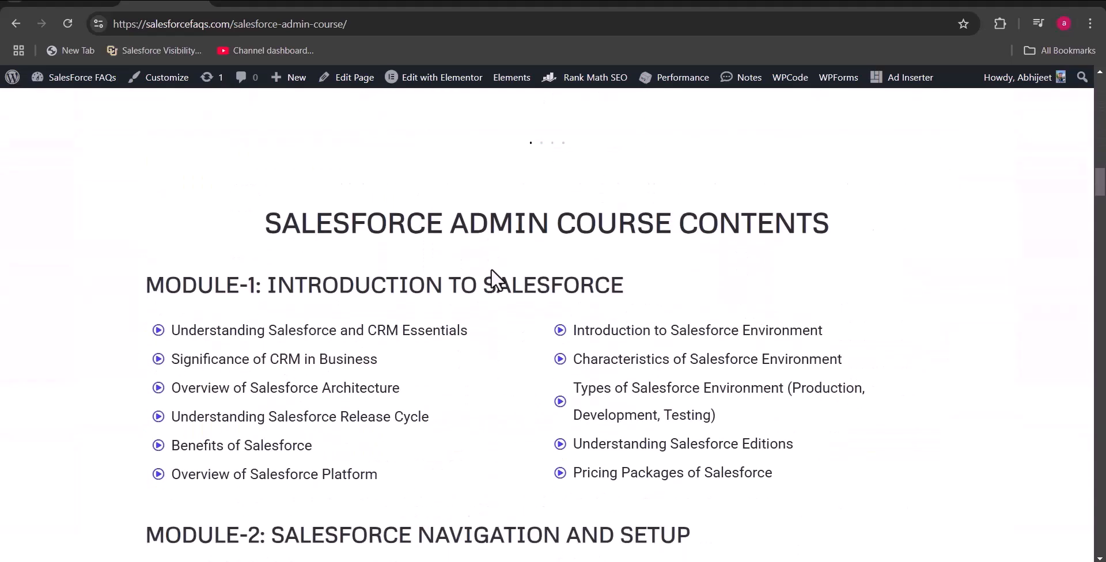
scroll(374, 306, down, 2)
scroll(400, 345, down, 2)
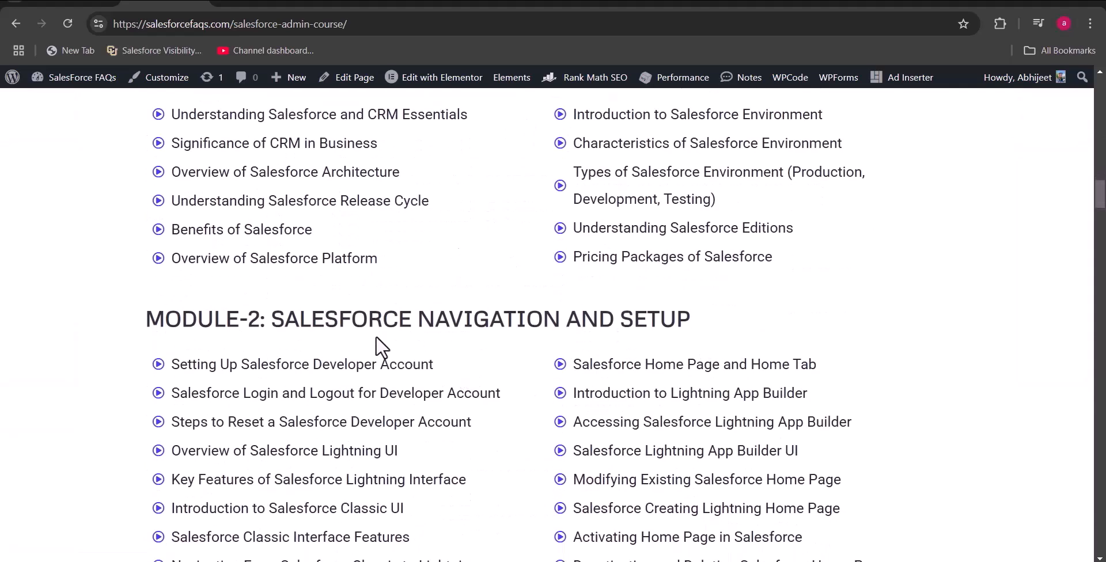
scroll(634, 323, down, 3)
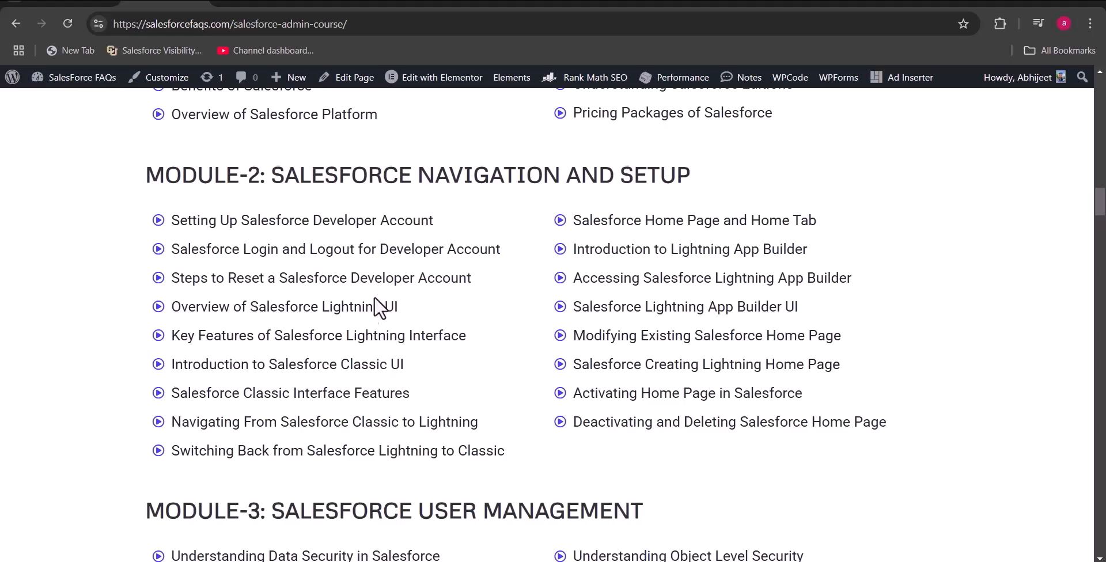
scroll(346, 323, down, 15)
scroll(301, 350, down, 5)
scroll(302, 350, down, 20)
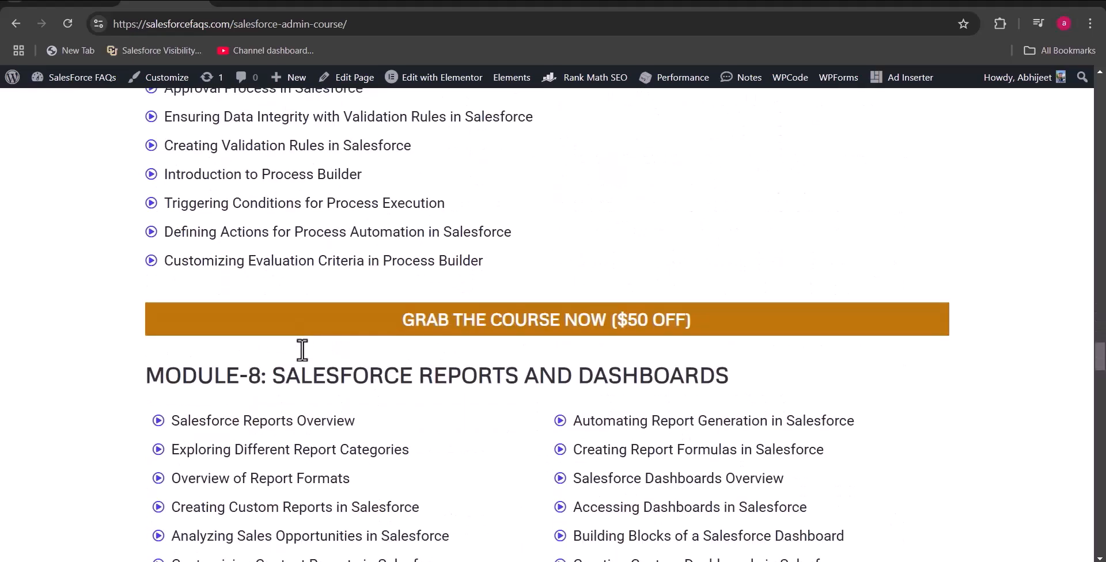
scroll(302, 349, down, 4)
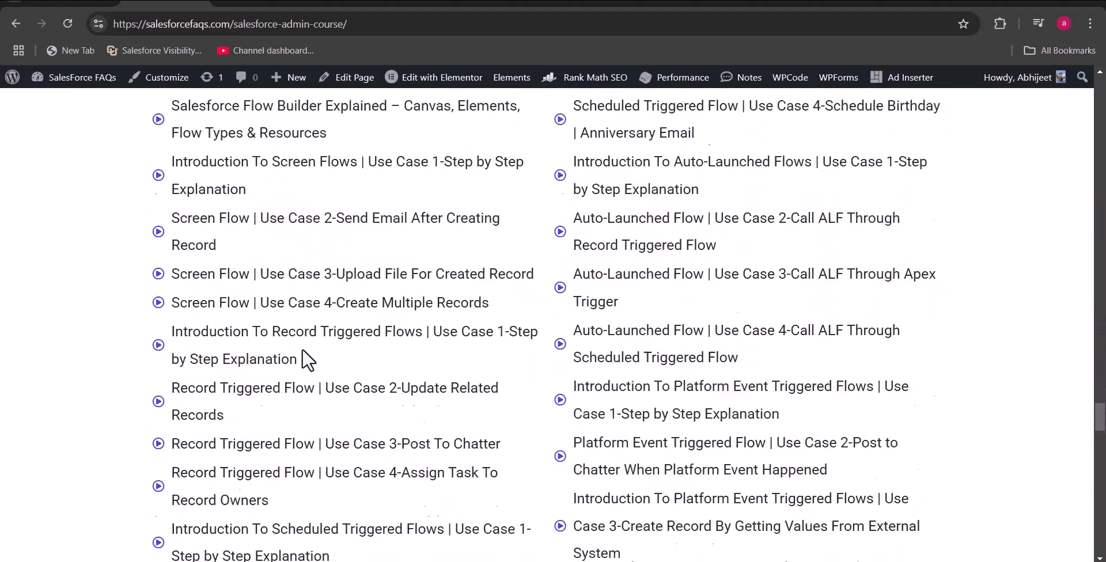
scroll(301, 348, down, 5)
scroll(302, 348, down, 3)
scroll(301, 352, up, 4)
scroll(302, 353, down, 7)
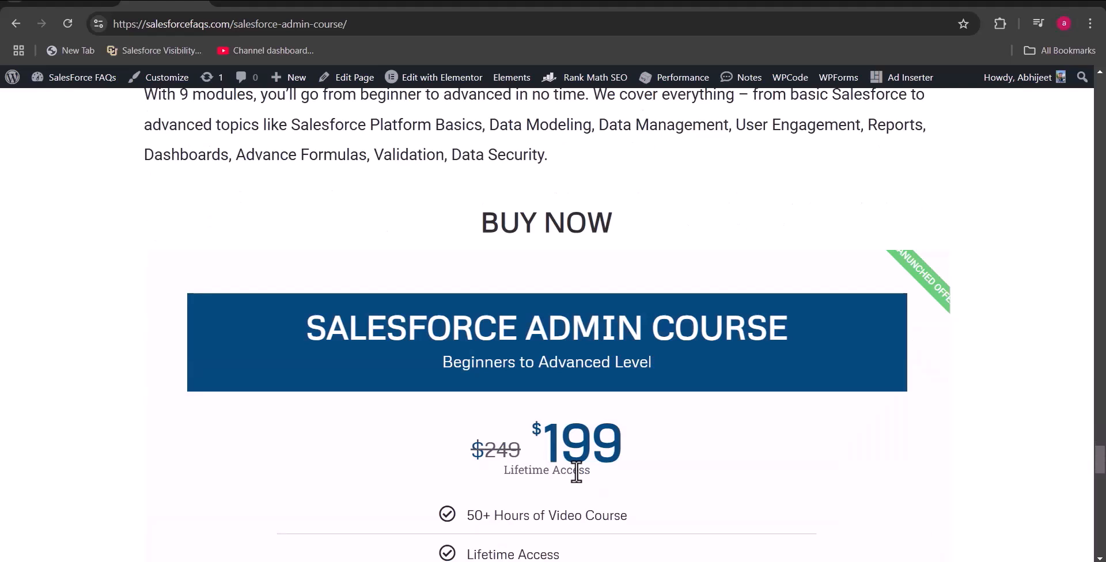
scroll(581, 499, down, 3)
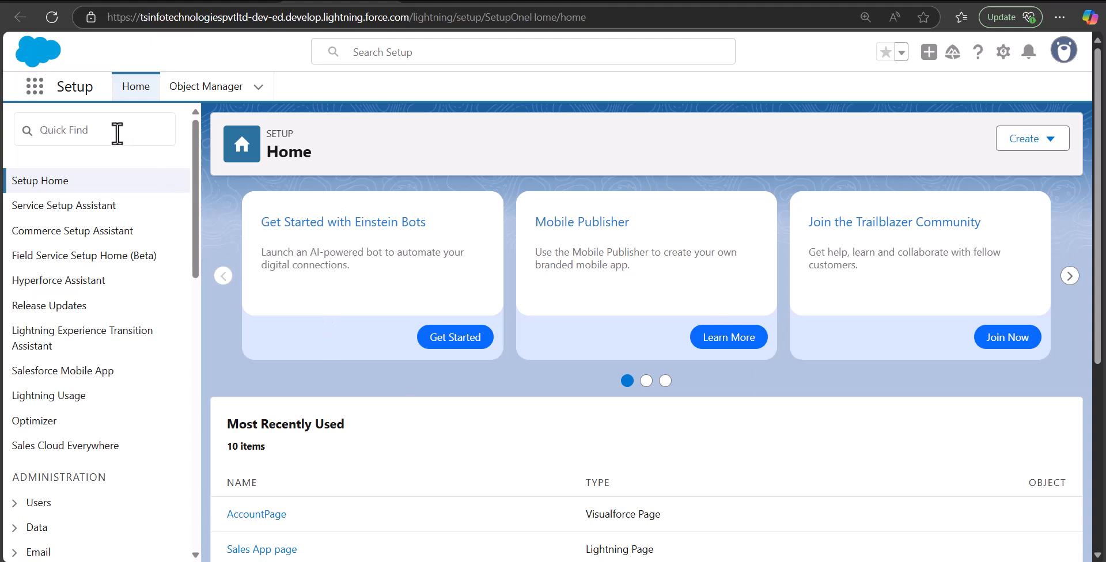
- Search Salesforce Setup for "mass trans" and open Mass Transfer Records
click(116, 133)
text(mass)
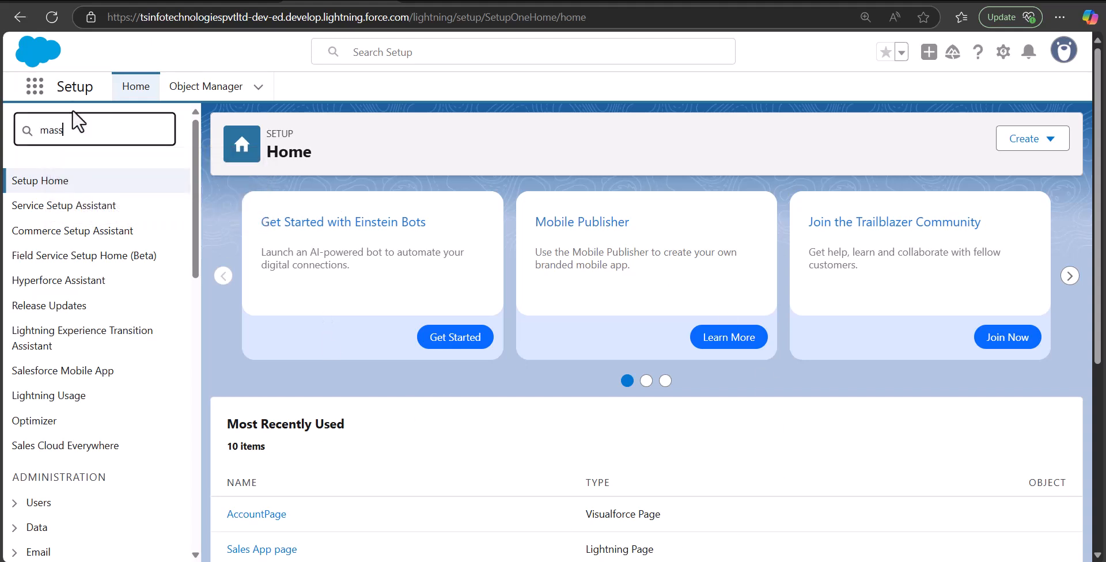
text( tranf)
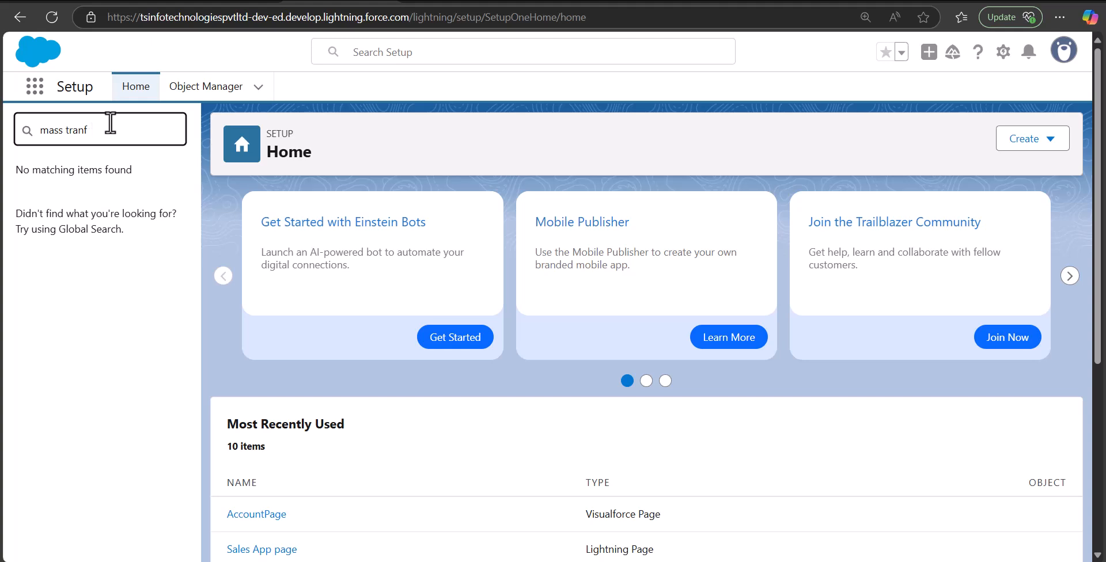
key(BackSpace)
text(s)
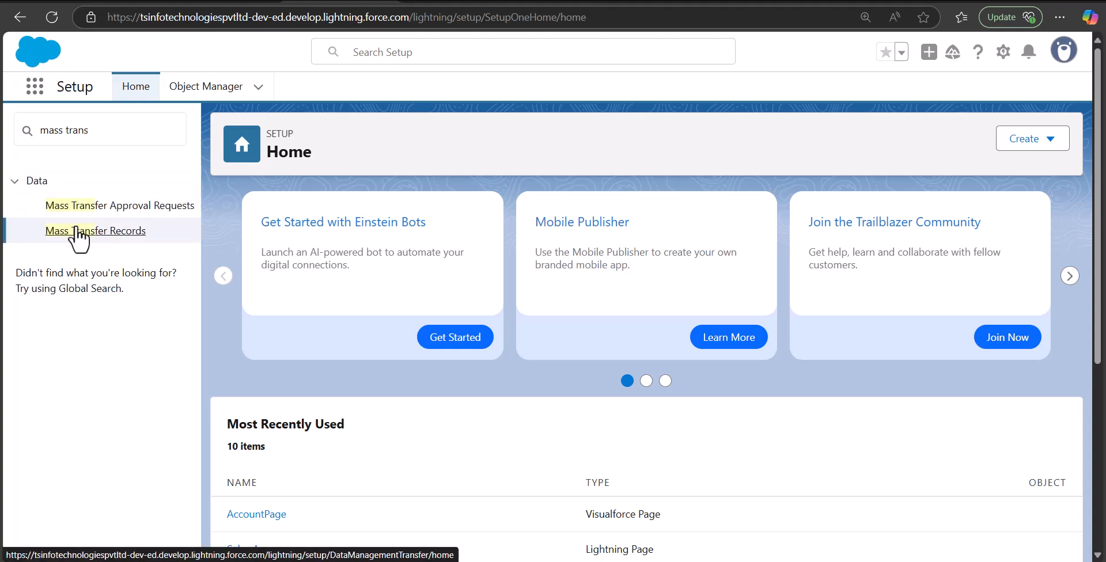
click(109, 232)
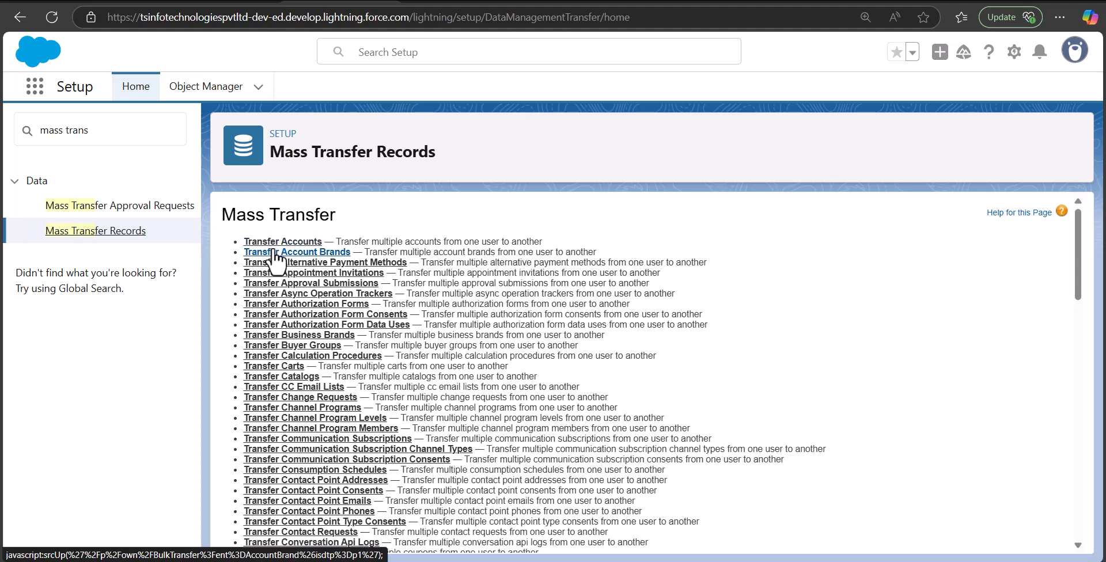
- Look over the record types available for mass transfer and open Transfer Accounts
scroll(282, 262, down, 1)
scroll(304, 441, down, 5)
scroll(304, 441, up, 6)
click(295, 242)
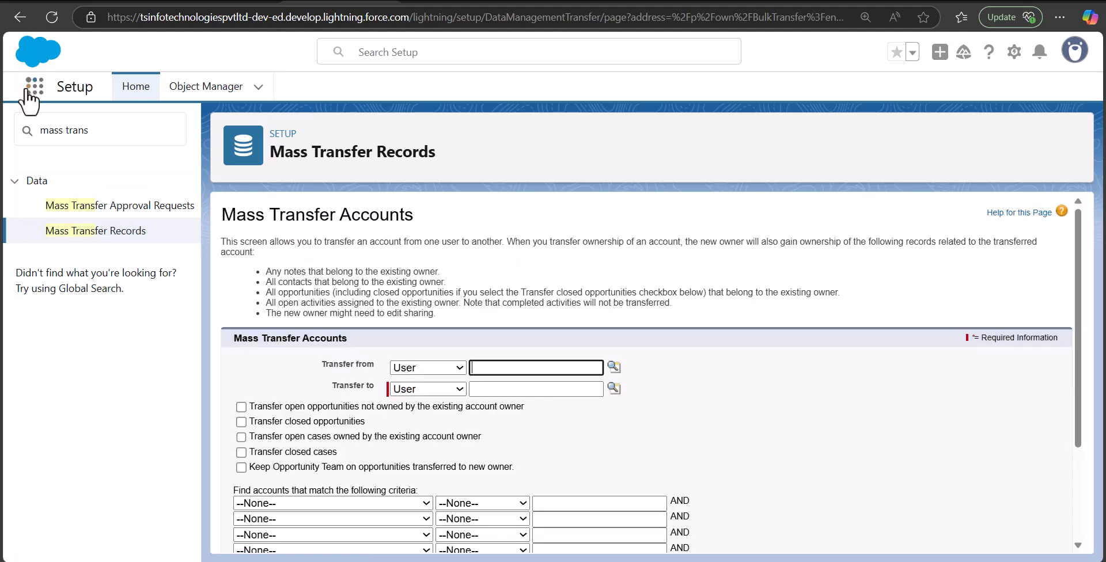
- Look up and set the Marketing Team user as Transfer from and the SVP, Customer Service & Support user as Transfer to
scroll(452, 397, down, 2)
scroll(452, 396, up, 2)
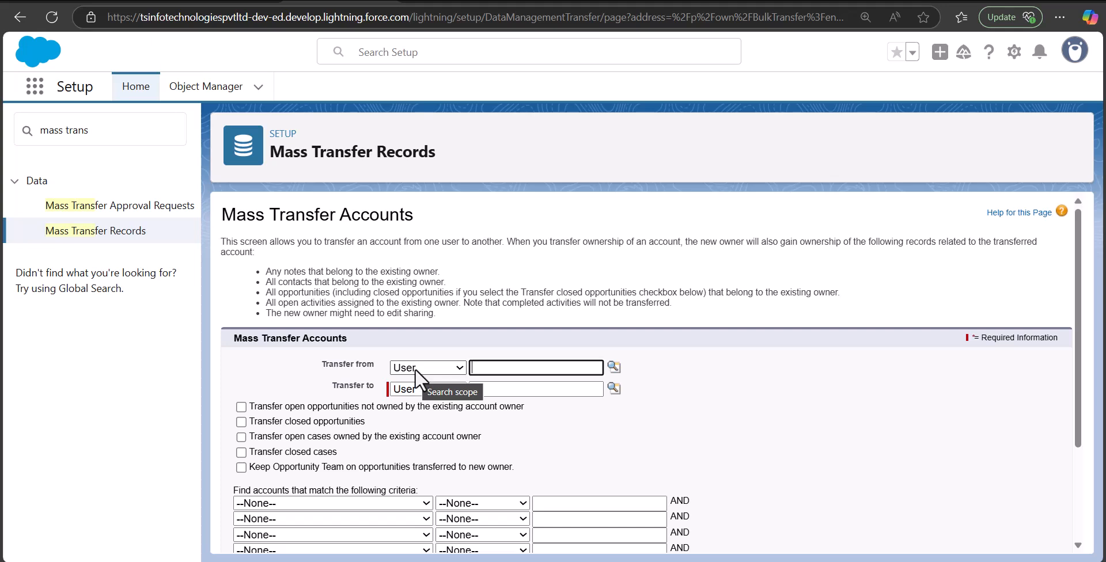
click(582, 369)
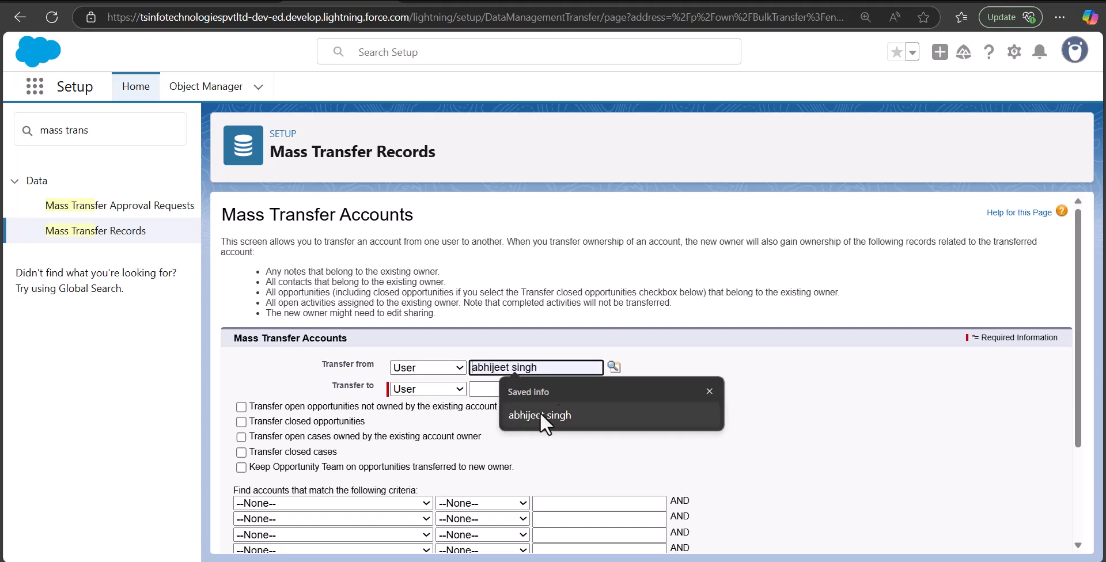
click(614, 366)
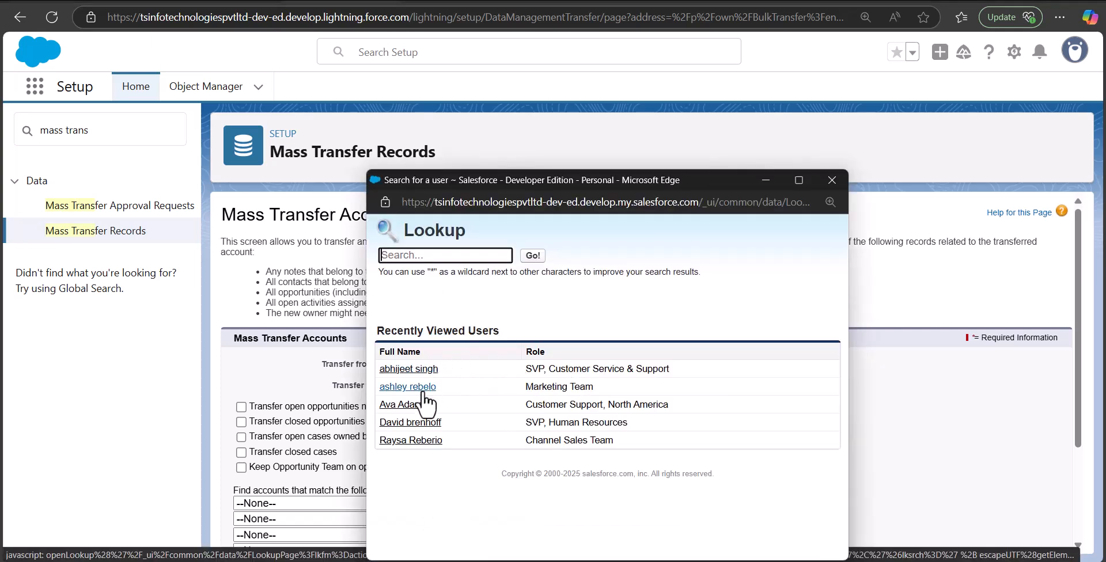
click(423, 390)
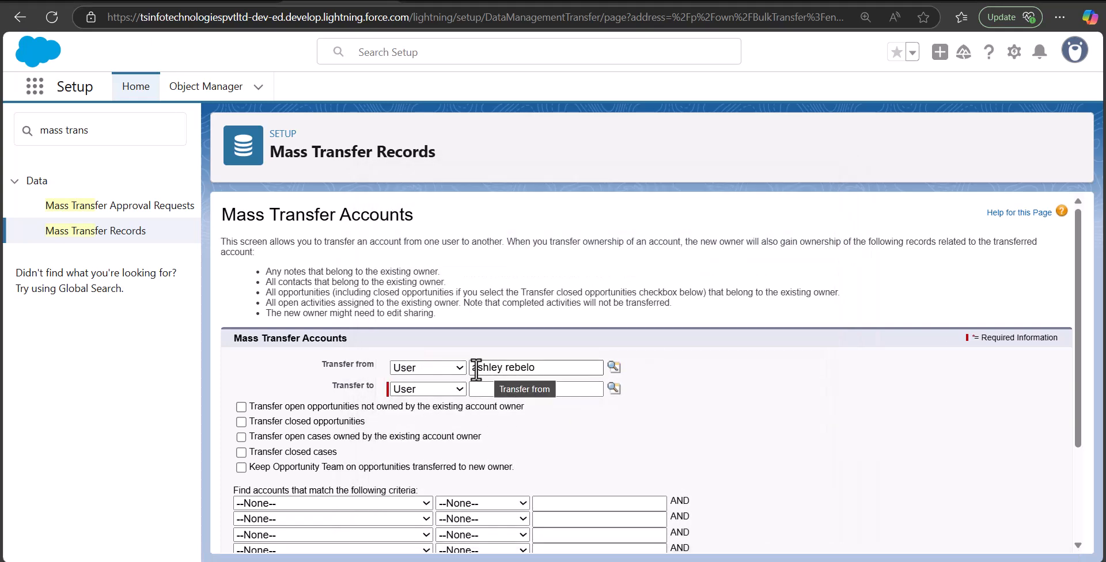
click(613, 388)
click(423, 373)
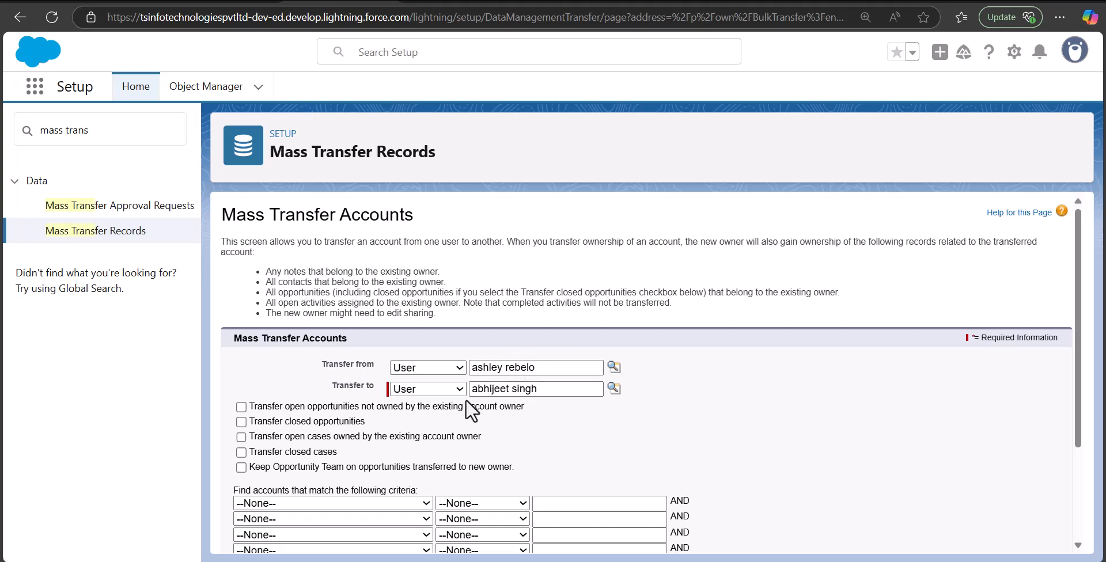
- Include open opportunities not owned by the existing account owner, closed opportunities and the owner's open cases in the transfer
scroll(256, 267, down, 2)
scroll(256, 268, up, 1)
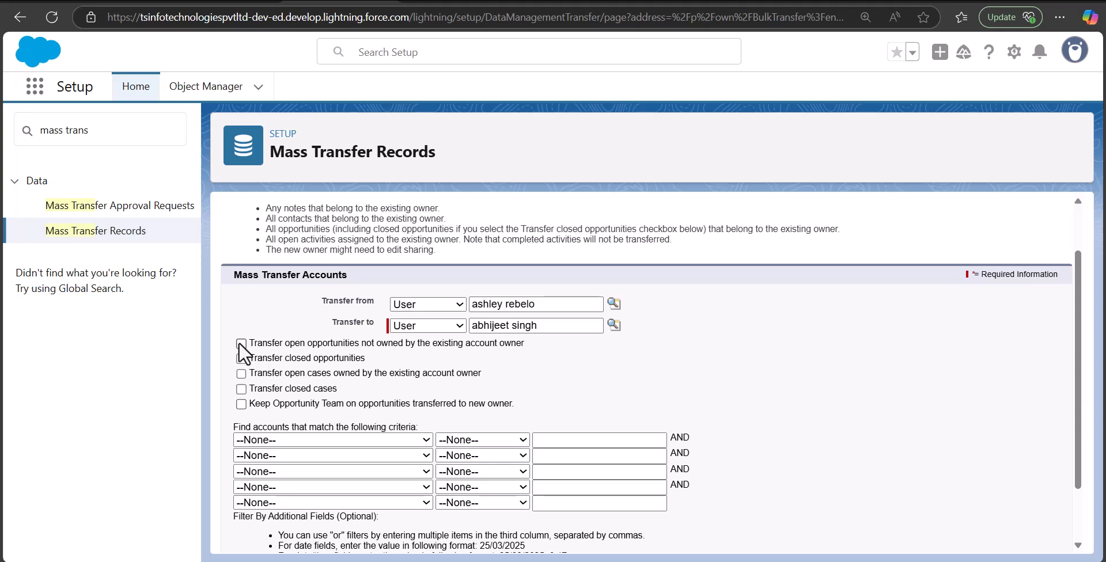
click(241, 358)
click(241, 373)
- Set the first account filter criterion to Created Date with the operator less than
scroll(344, 382, down, 1)
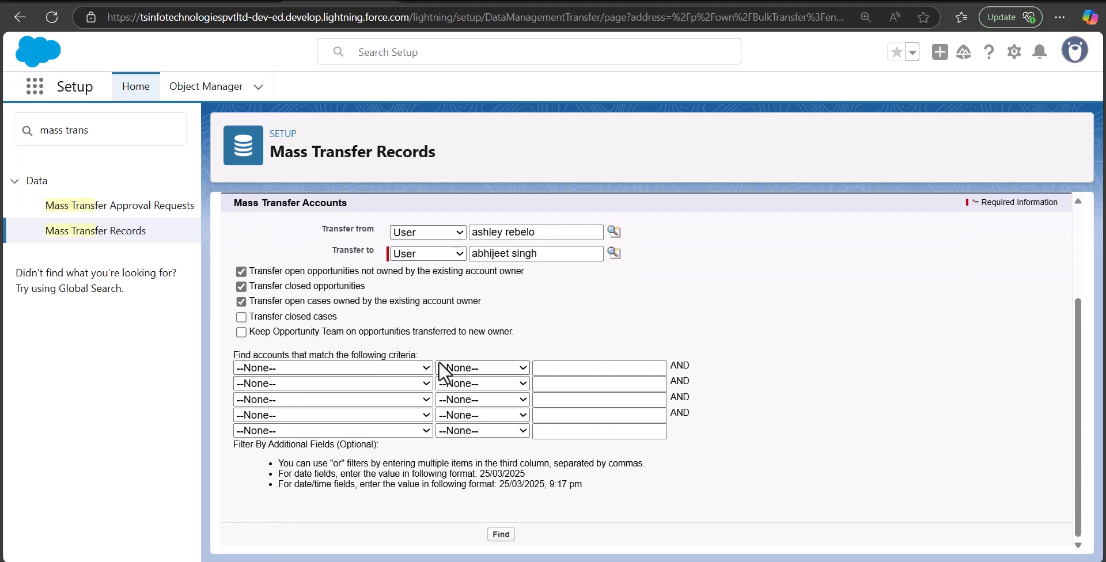
scroll(388, 315, down, 1)
click(420, 304)
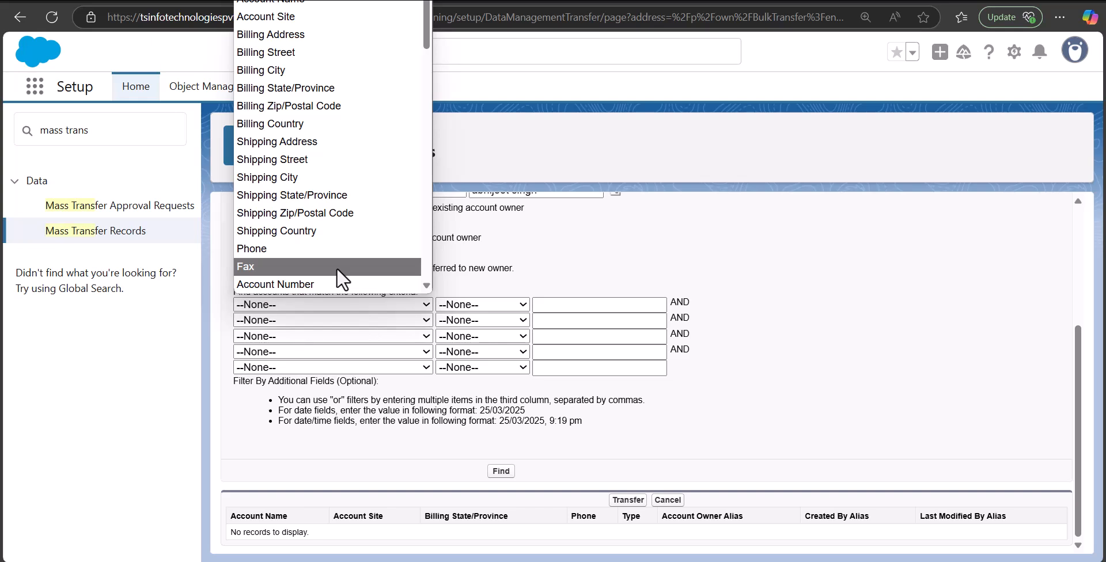
scroll(336, 268, down, 6)
click(328, 281)
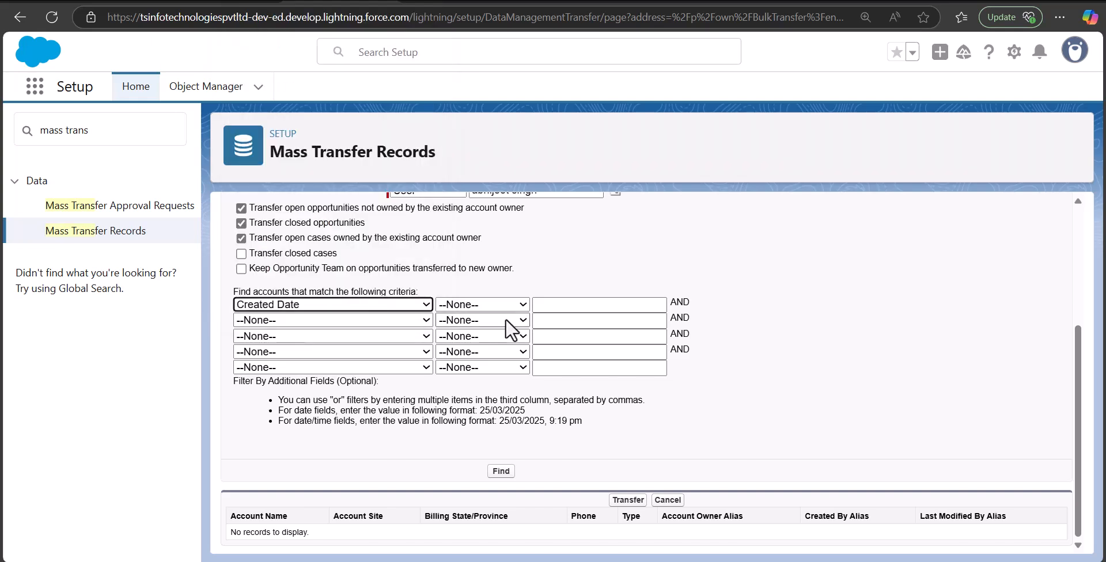
click(493, 305)
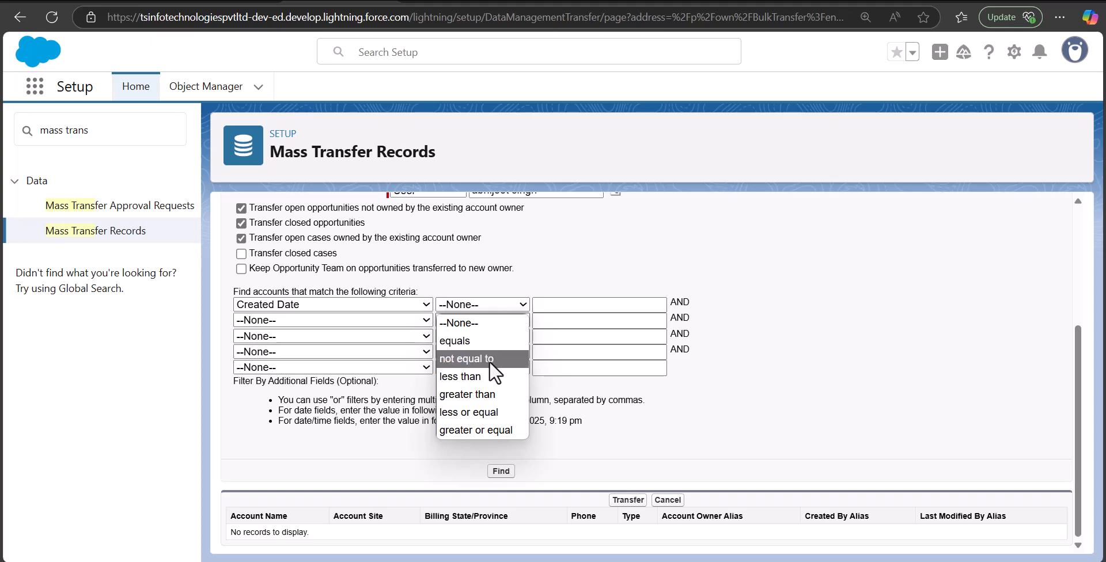
click(489, 376)
- Set the Created Date criterion's value to 25/03/2024, 9:19 pm, following the listed date/time format, and find the matching accounts
click(589, 305)
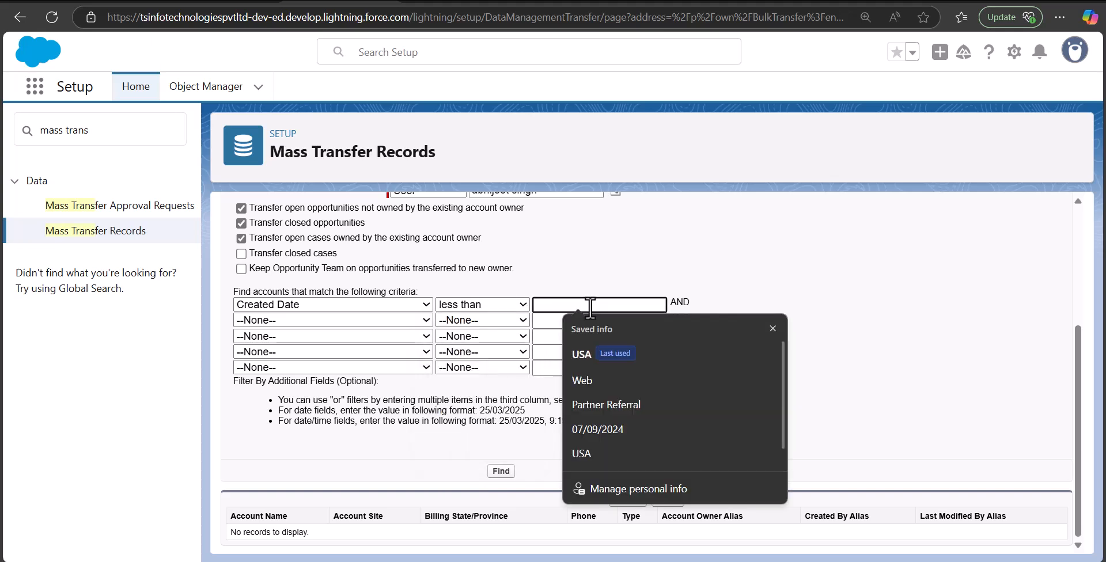
click(793, 281)
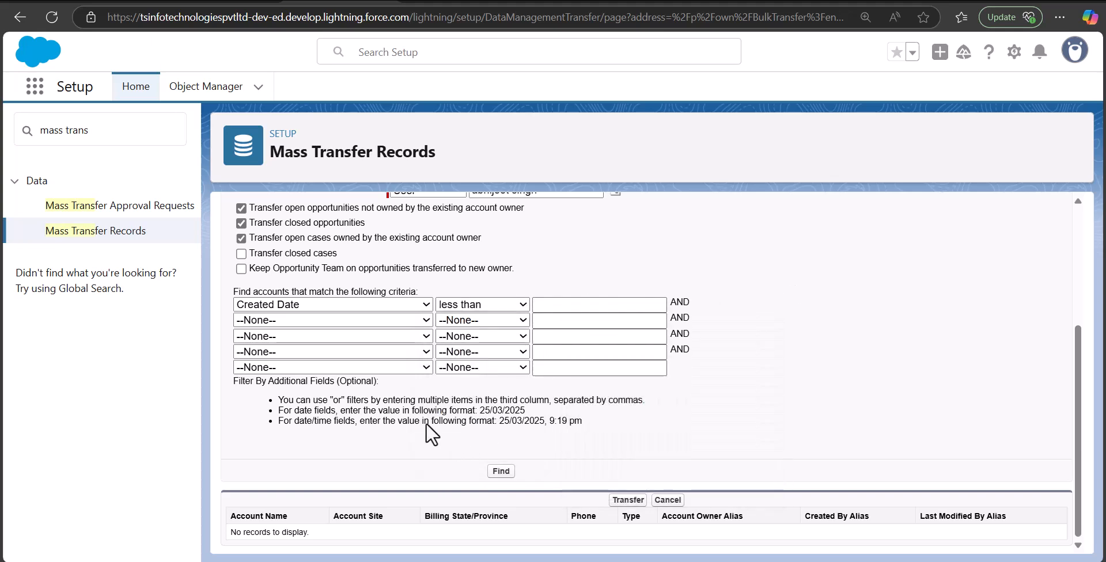
drag(292, 421, 543, 422)
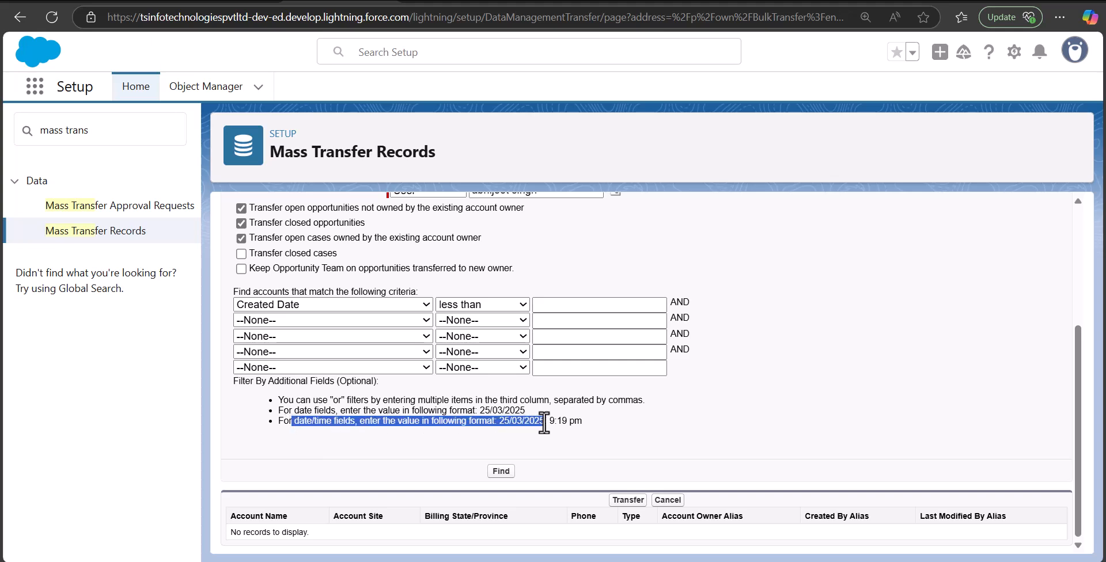
click(577, 302)
text(25/03/2024, 9:19 pm)
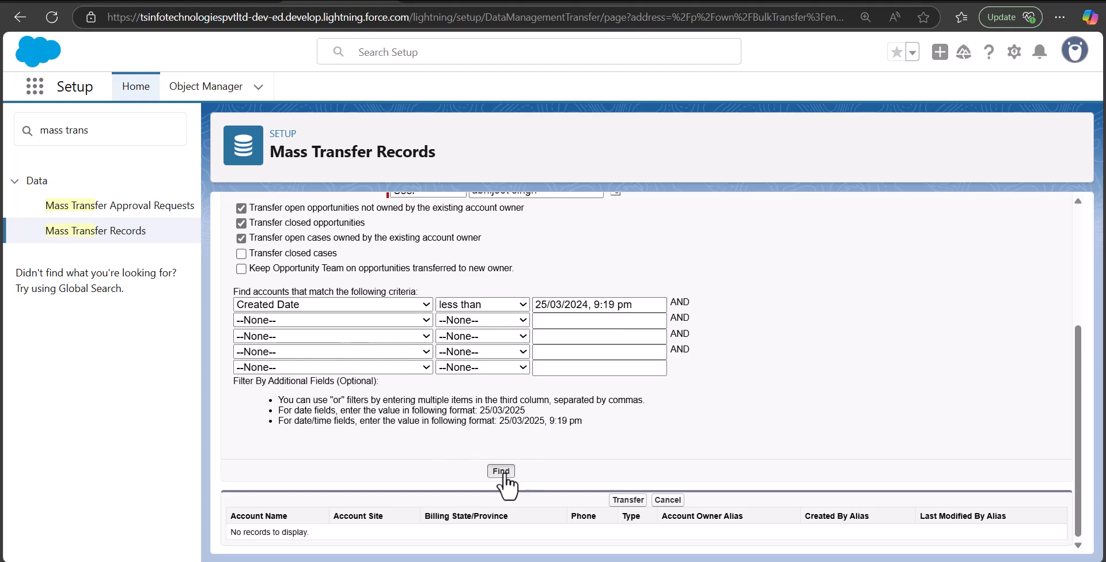
click(501, 471)
scroll(503, 469, down, 5)
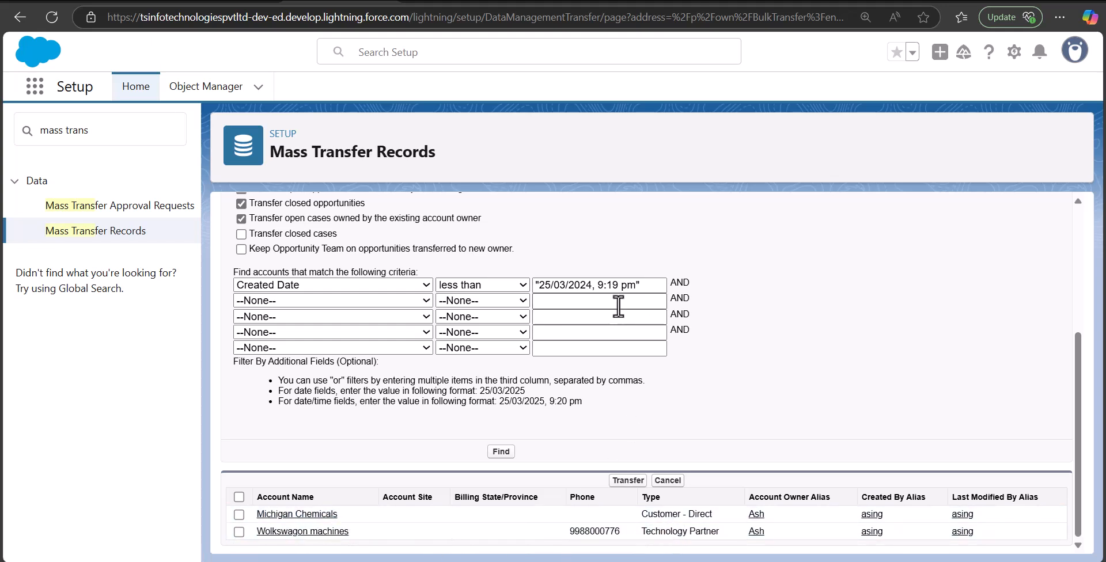
- Change the year in the Created Date criterion to 2023 and find the matching accounts again
click(591, 285)
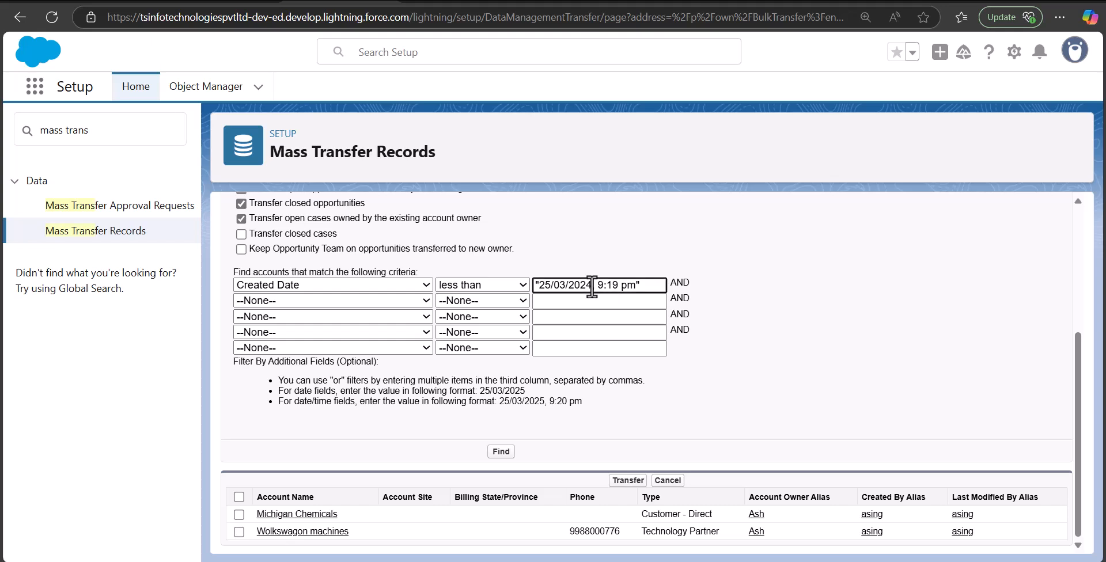
key(BackSpace)
text(,)
text(3)
click(500, 451)
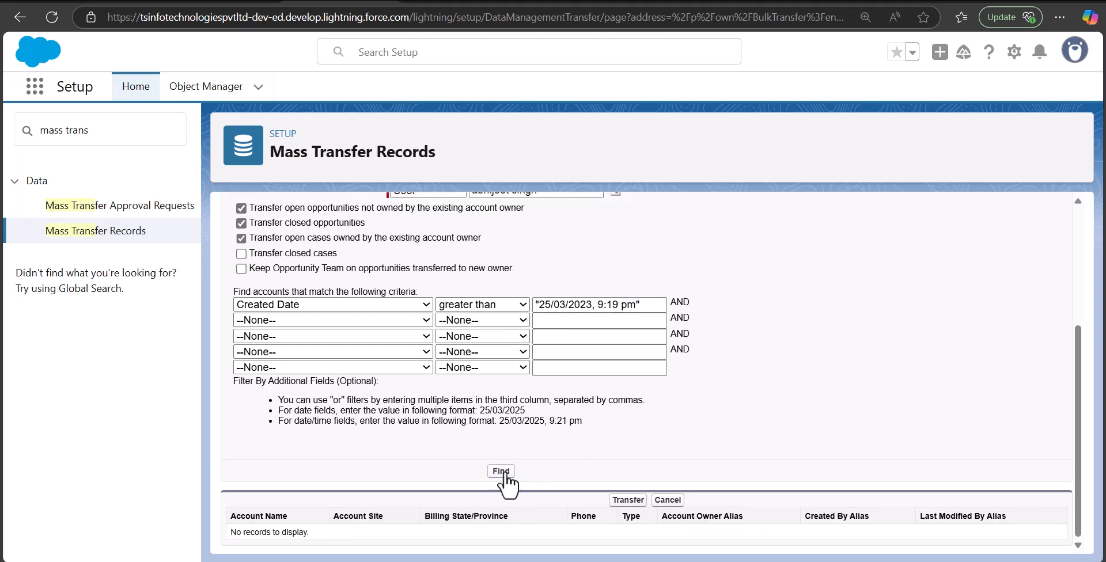
- Set the Created Date criterion to less than 25/09/2024, 9:19 pm and find the matching accounts
click(501, 469)
scroll(312, 353, down, 2)
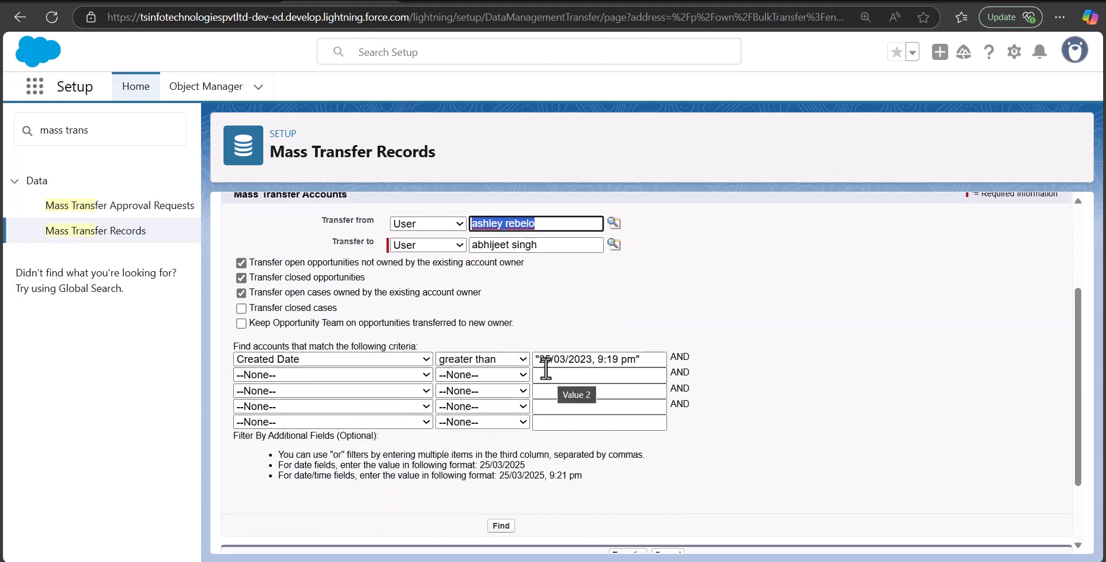
scroll(586, 364, down, 1)
scroll(586, 364, down, 1)
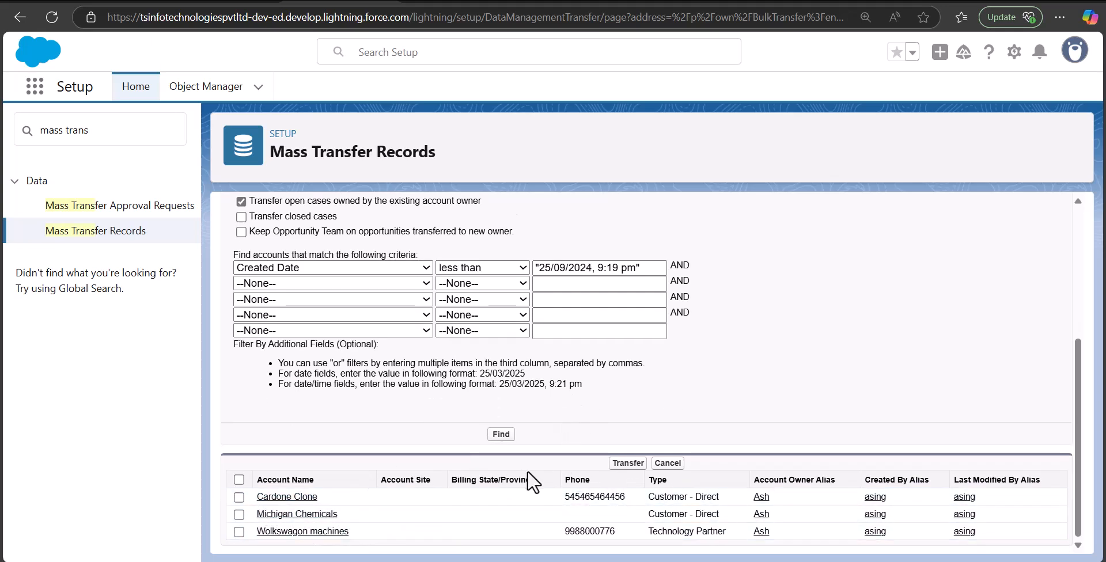
- Select all the accounts found and transfer them to the new owner
scroll(544, 481, up, 4)
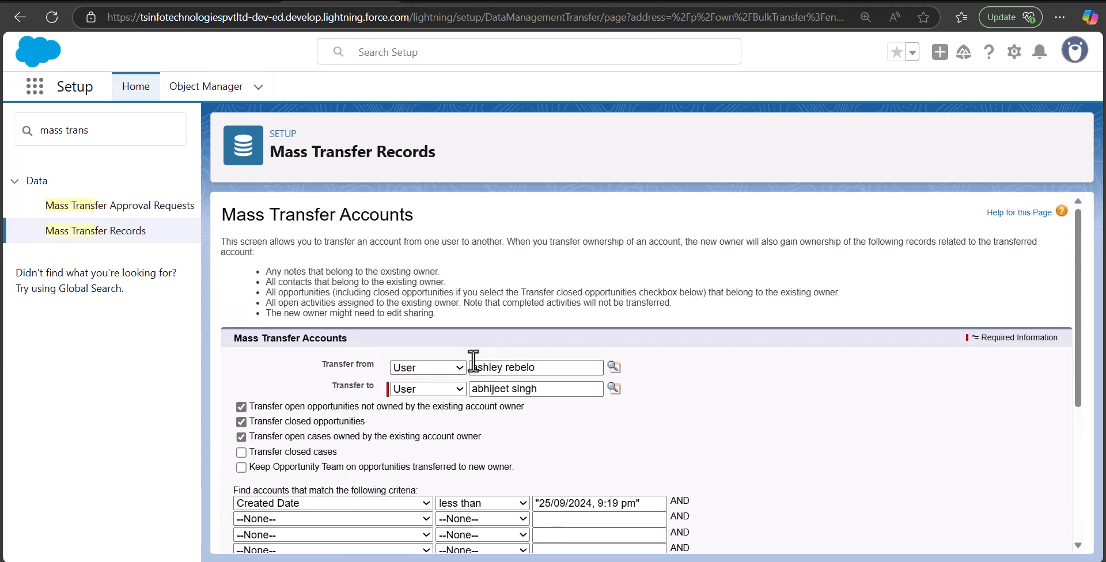
scroll(570, 415, down, 4)
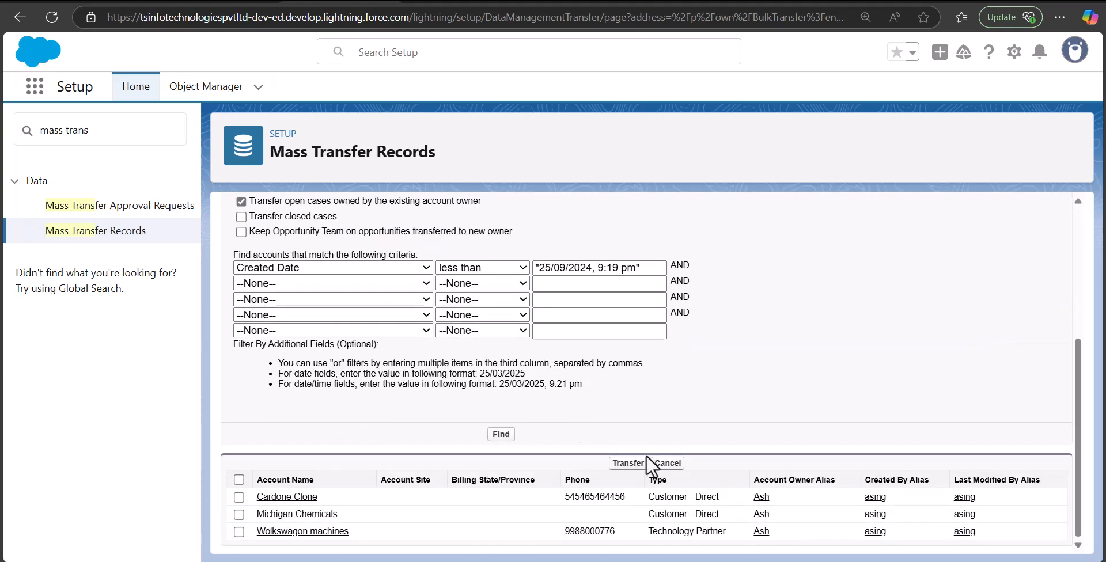
click(627, 464)
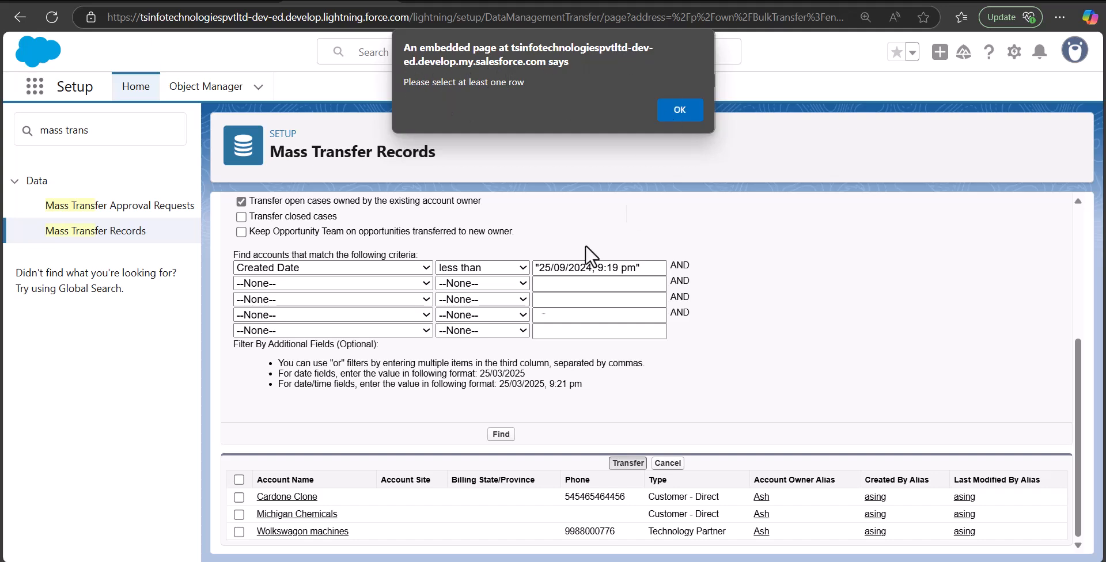
key(Return)
click(239, 480)
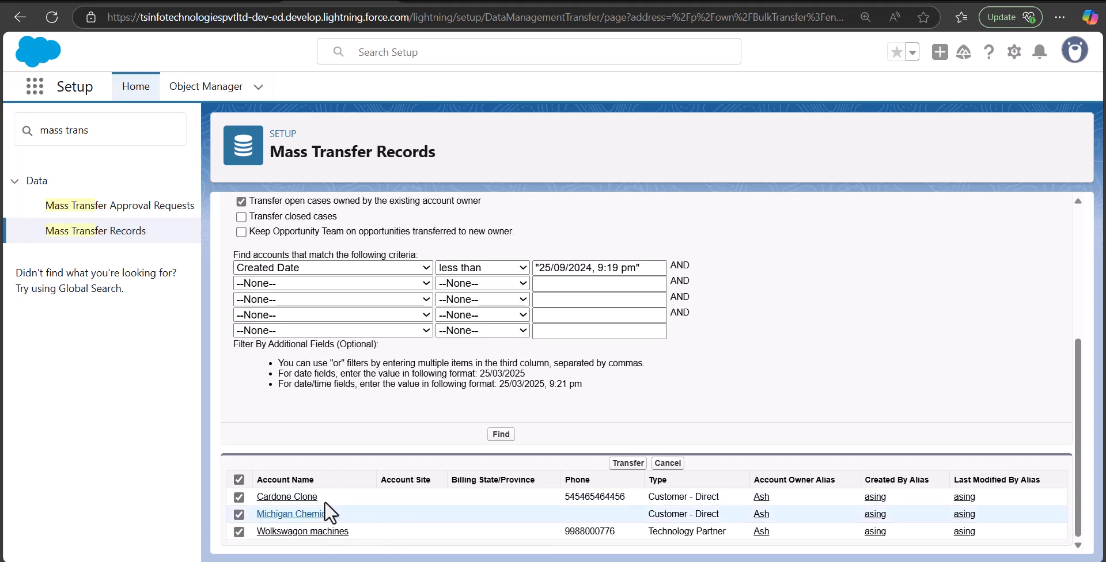
click(628, 464)
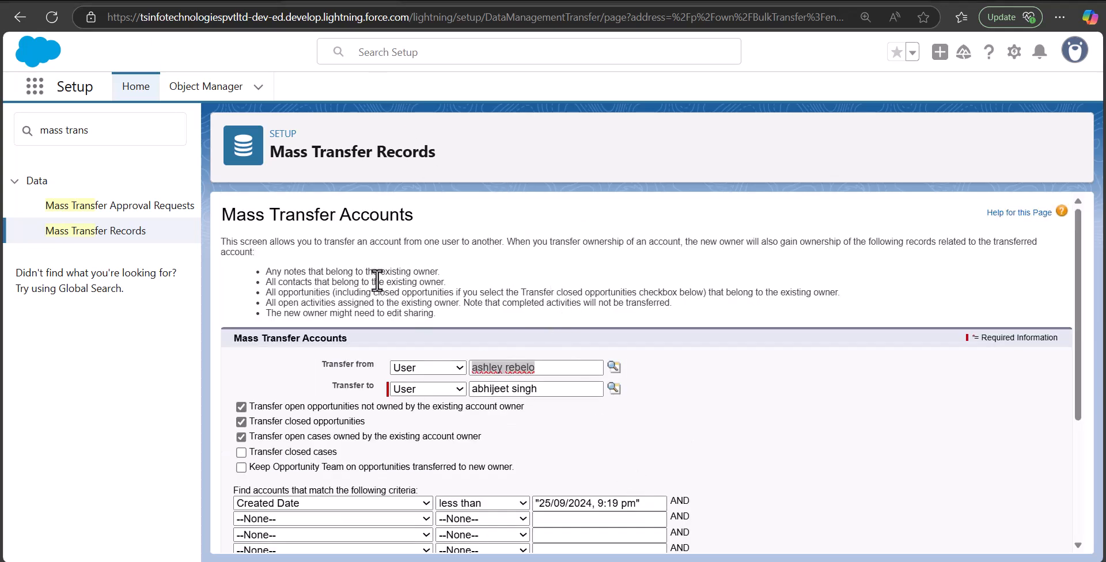
scroll(500, 348, down, 3)
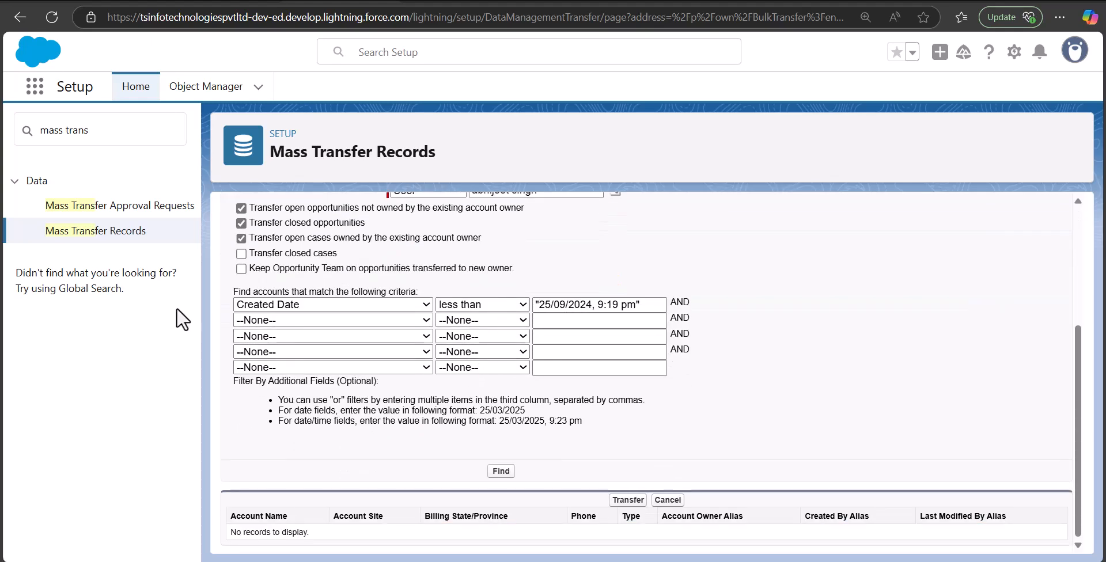
- Go to the Accounts list and open the Wolkswagon machines account
click(34, 86)
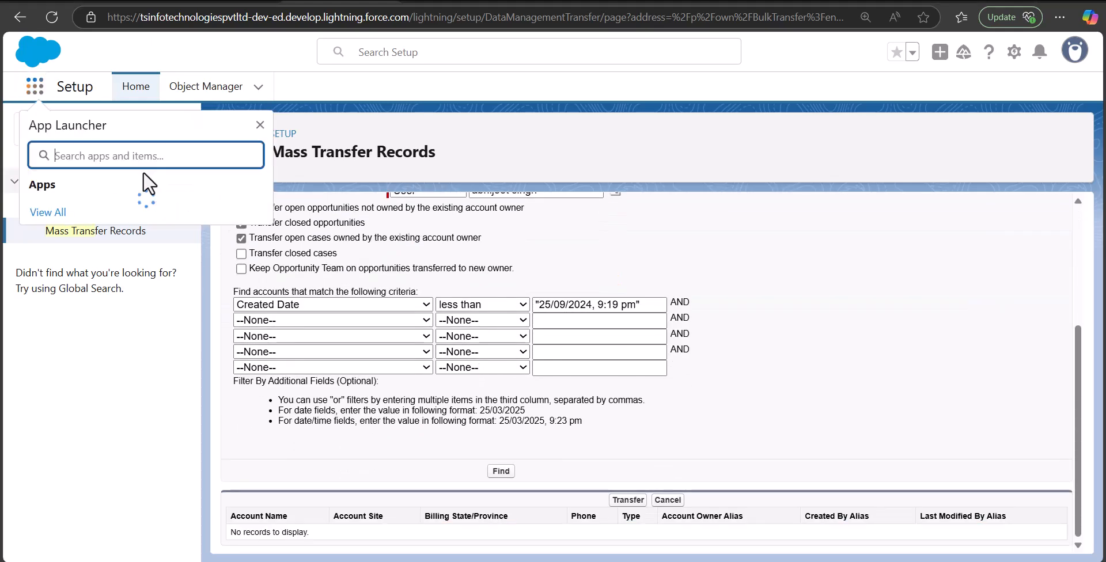
text(ac)
click(163, 240)
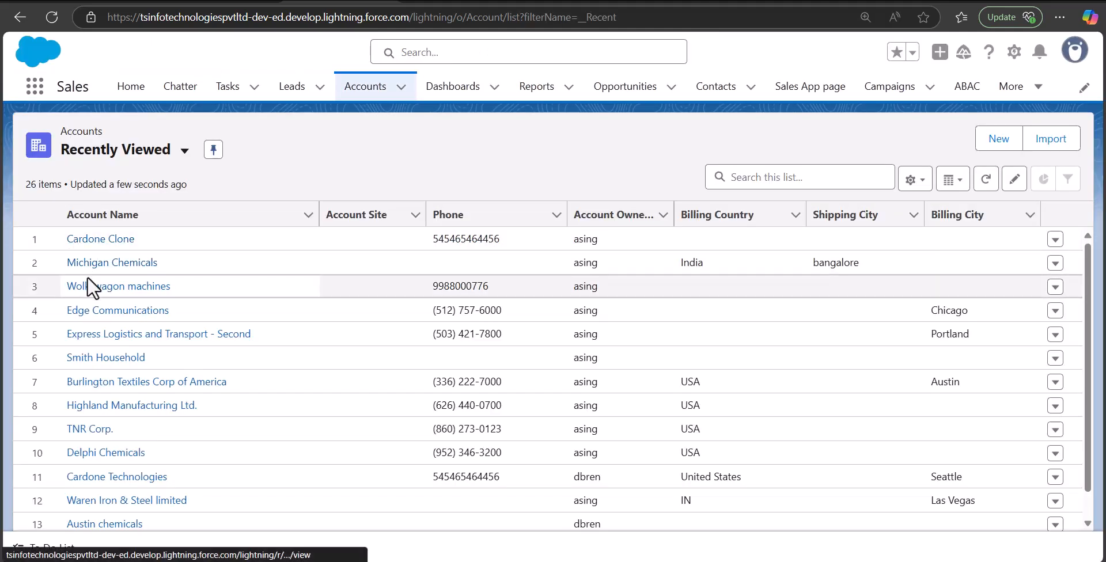
click(97, 287)
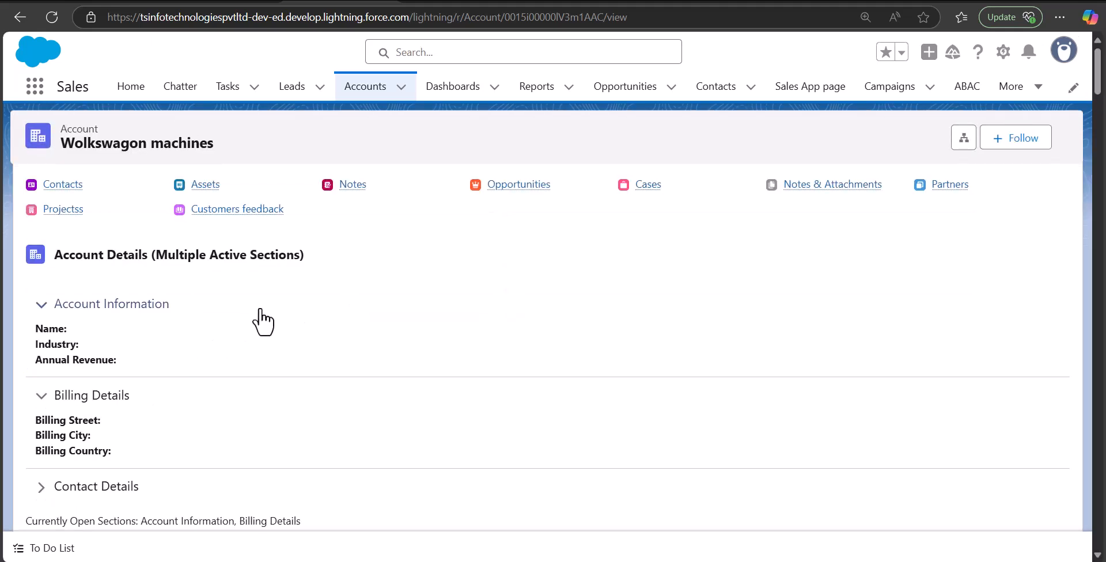
- Check the account's owner and its Created By and Last Modified By details
scroll(266, 321, down, 6)
mouse_move(67, 301)
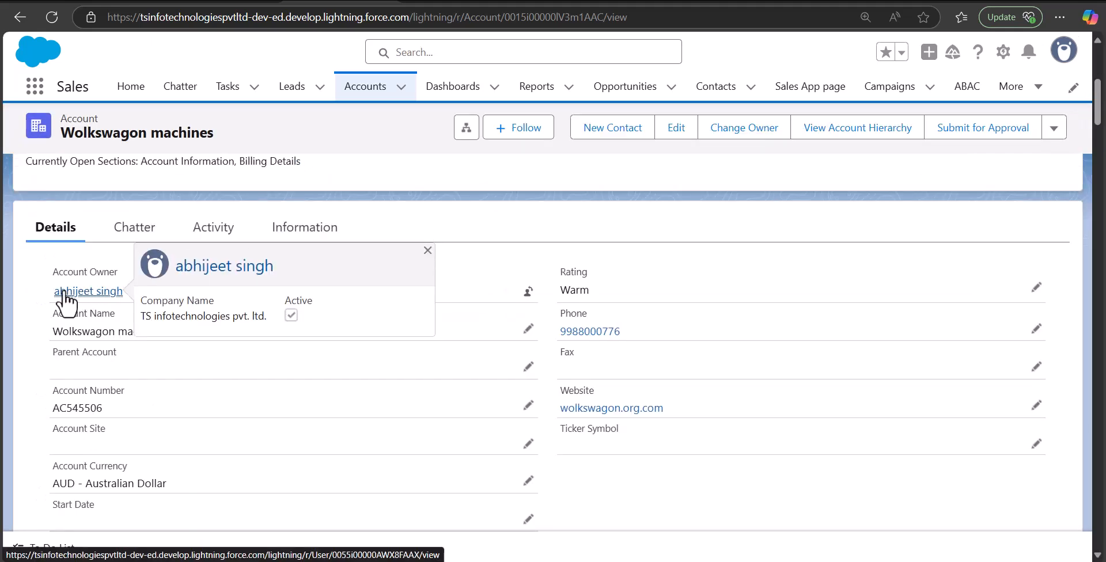
scroll(513, 316, down, 10)
scroll(565, 398, down, 15)
scroll(569, 405, up, 5)
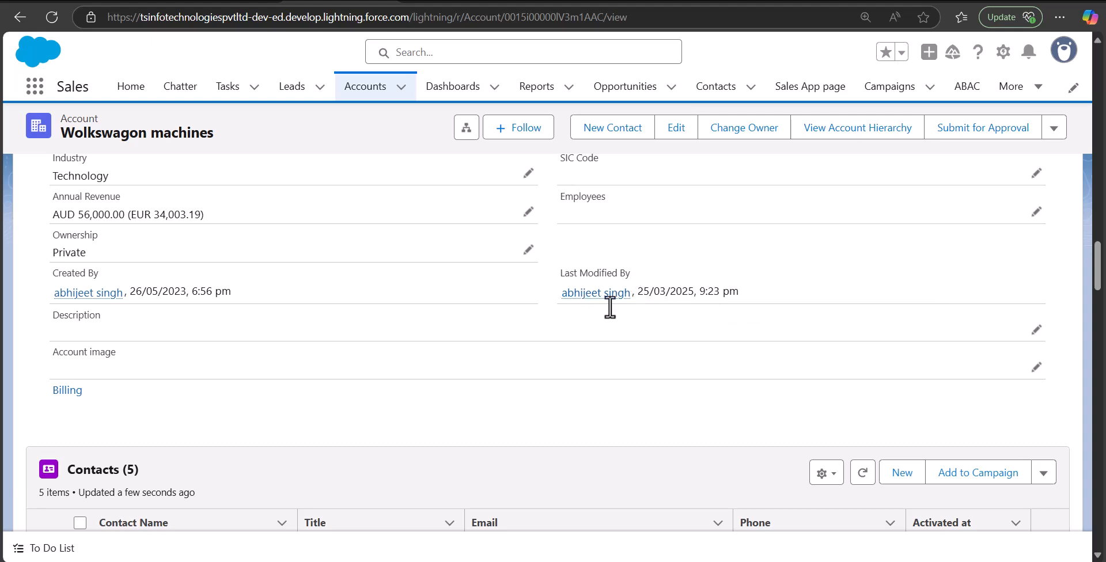
scroll(230, 394, up, 10)
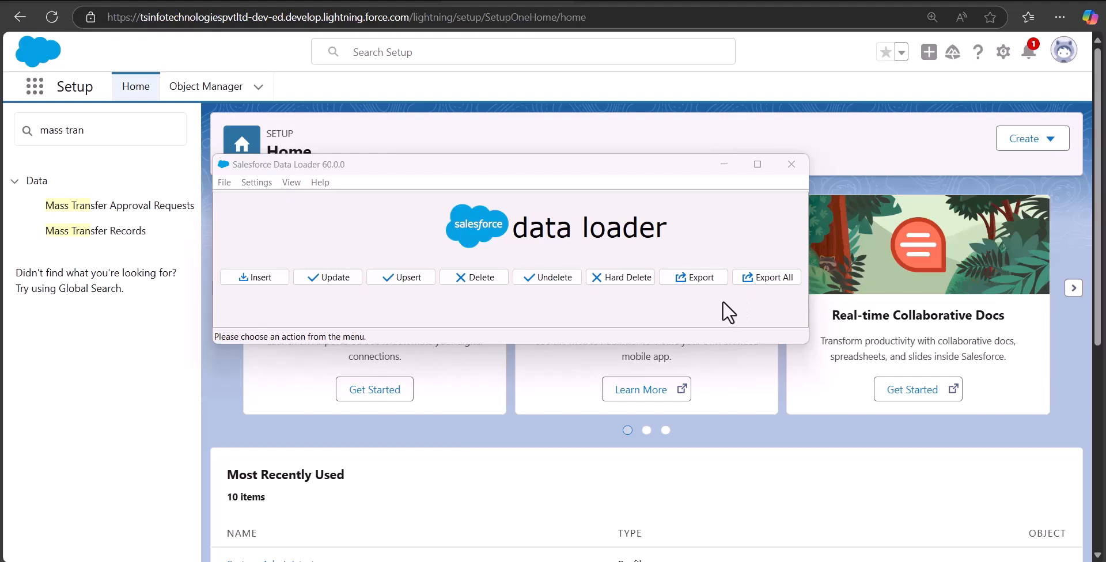
- In Data Loader, start an export of the Account object with accountsxtract.csv as the extraction target
click(692, 279)
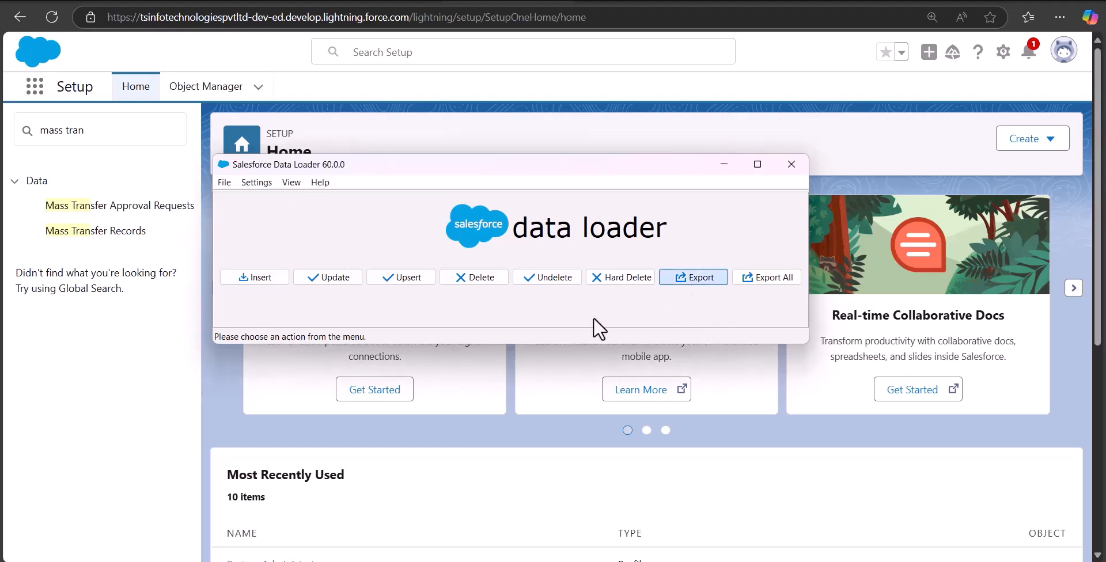
click(506, 350)
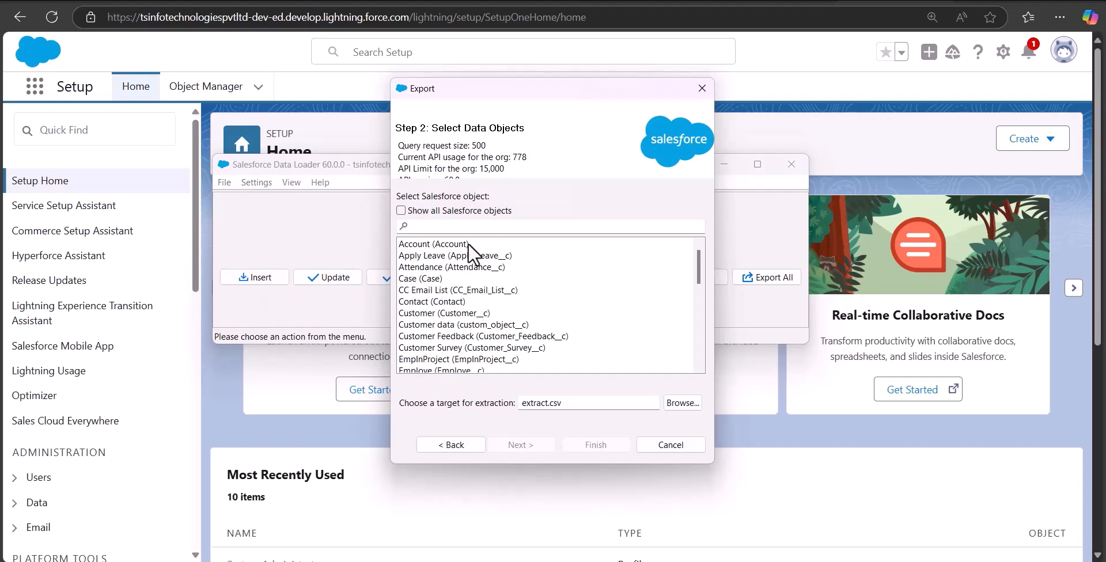
click(440, 243)
click(524, 404)
key(BackSpace)
text(accounts)
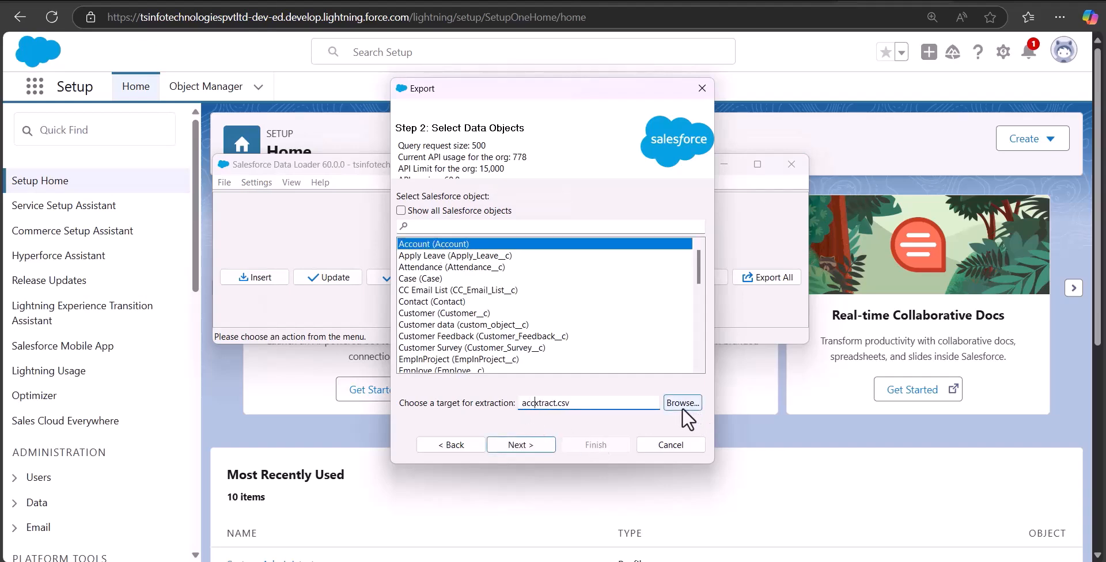
click(541, 443)
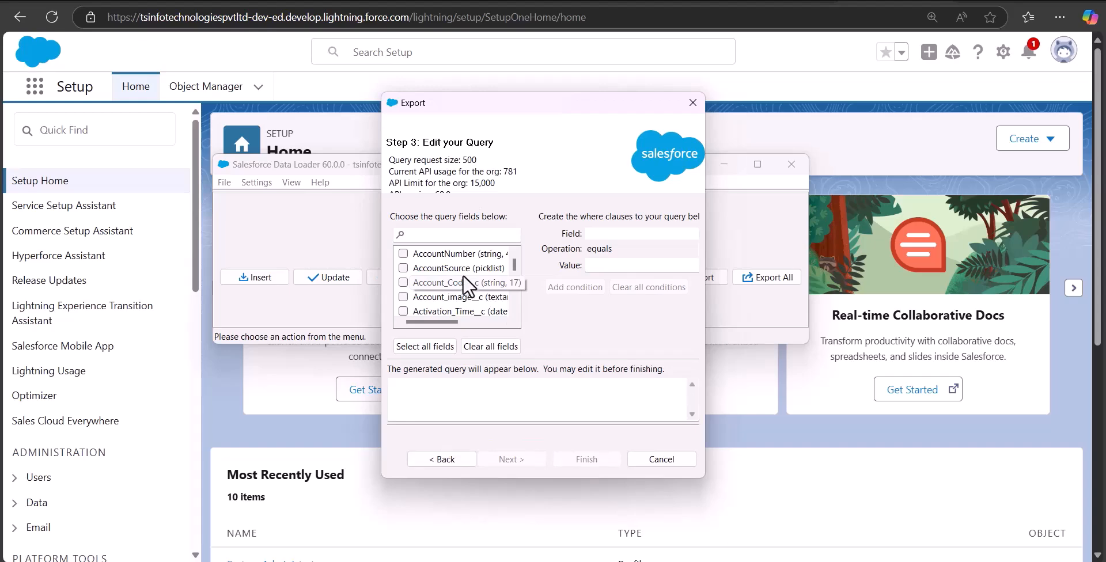
- Add the Id, OwnerId and Name fields to the Account export query
click(475, 235)
text(id)
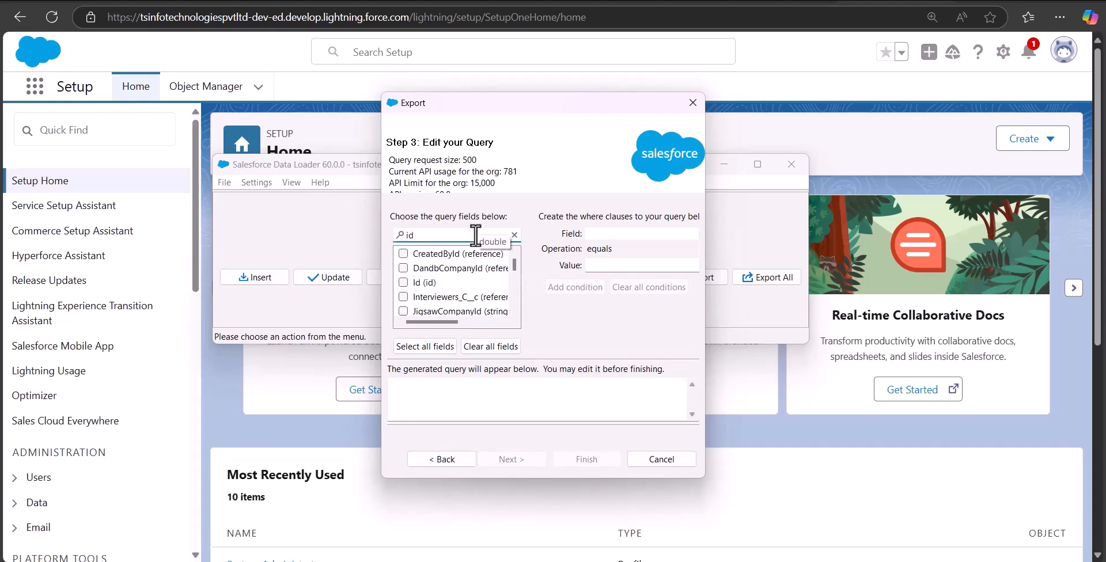
click(403, 282)
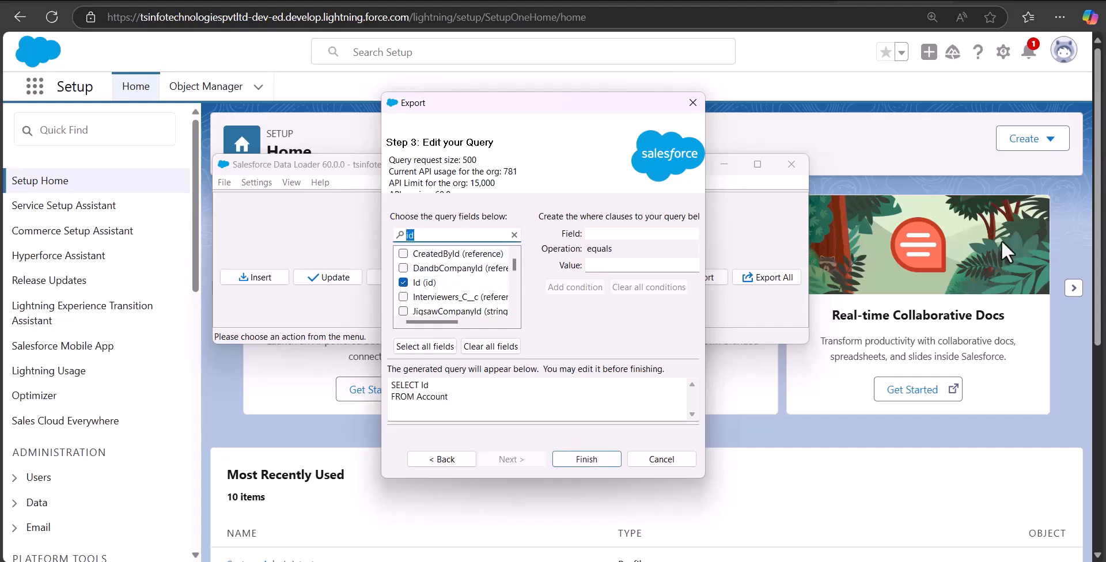
text(owner)
click(404, 254)
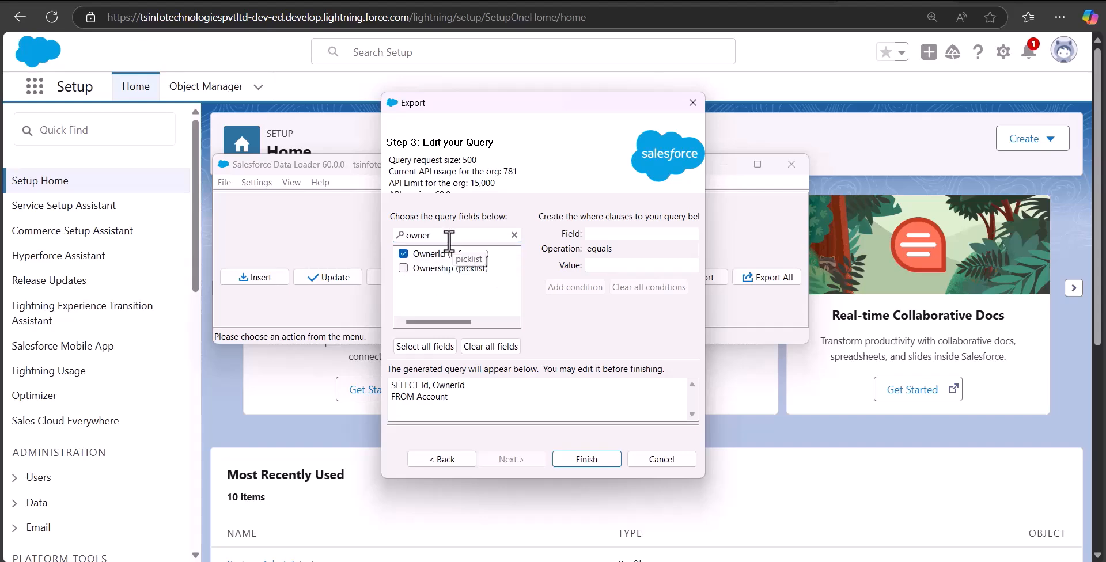
double_click(449, 238)
text(name)
click(403, 282)
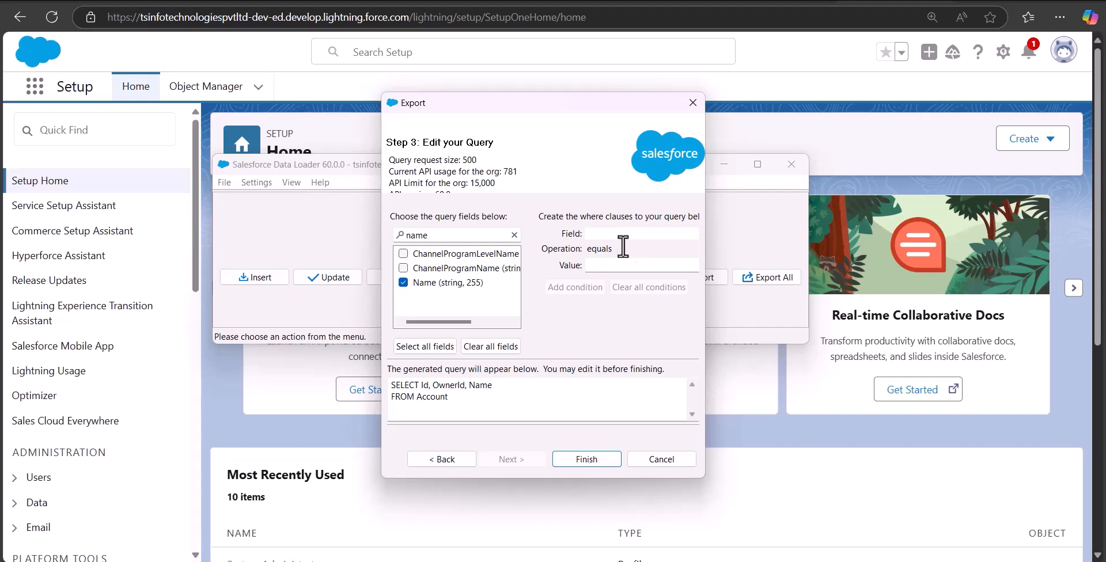
- Run the Account export and open the extracted CSV file in Excel
click(612, 265)
click(585, 460)
click(588, 334)
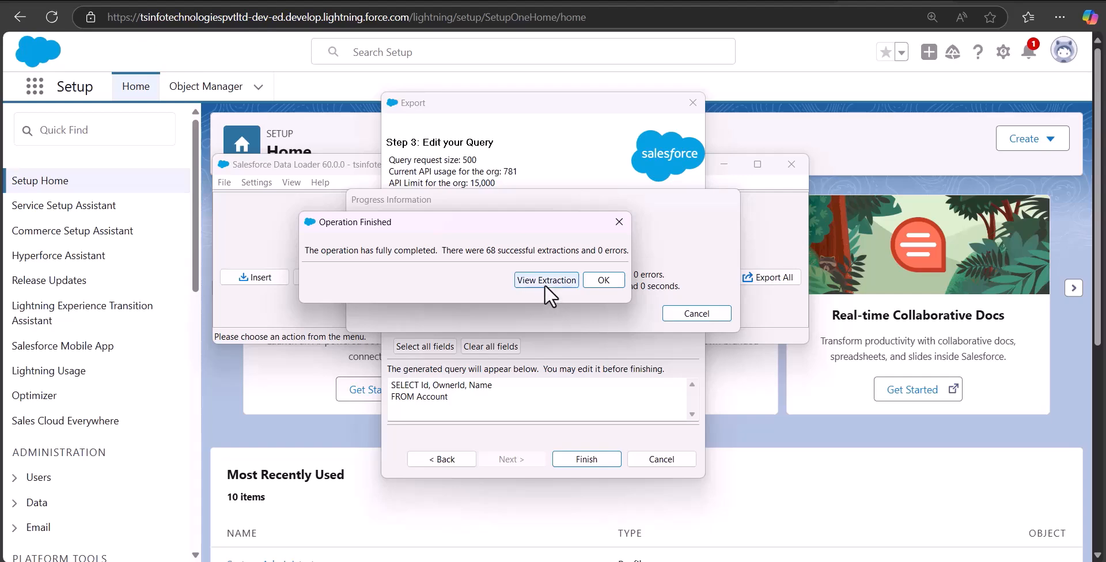
click(544, 285)
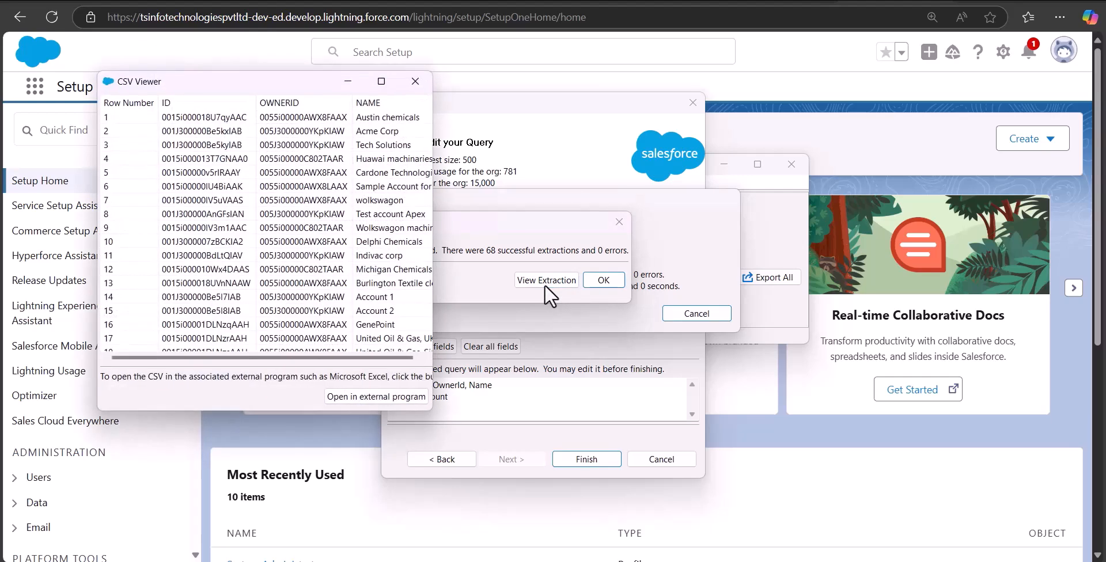
click(363, 403)
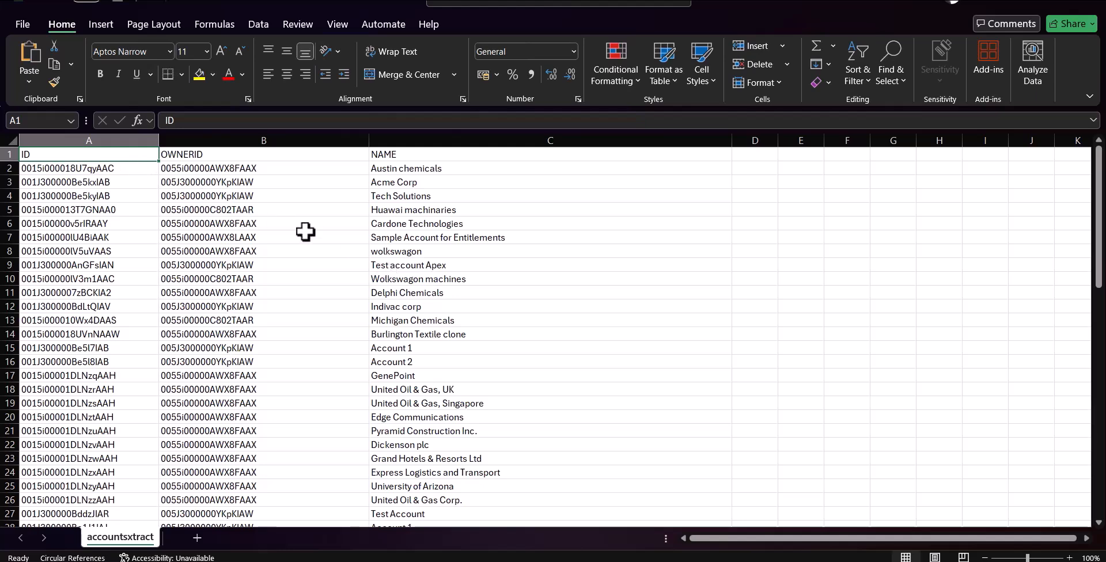
- Examine the owner IDs and account names in the exported sheet and look up the users in Salesforce Setup
drag(414, 210, 419, 268)
click(553, 331)
click(417, 208)
drag(417, 209, 417, 271)
click(495, 264)
drag(259, 211, 254, 262)
drag(392, 213, 397, 276)
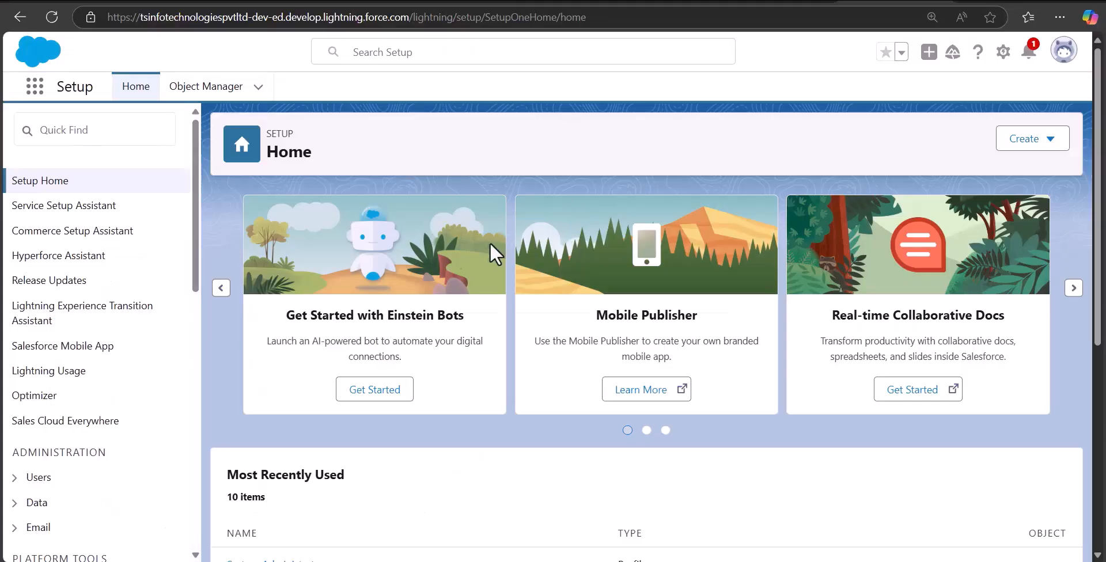
click(109, 130)
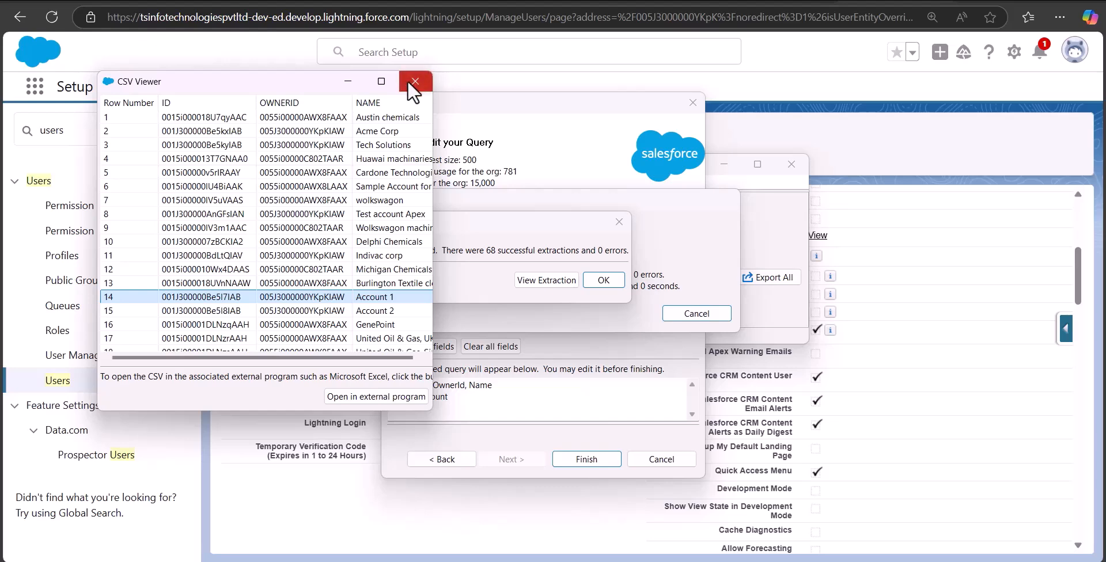
- Close the account extraction results and start a Data Loader export of the User object, prefixing the extract.csv target name with user
click(407, 80)
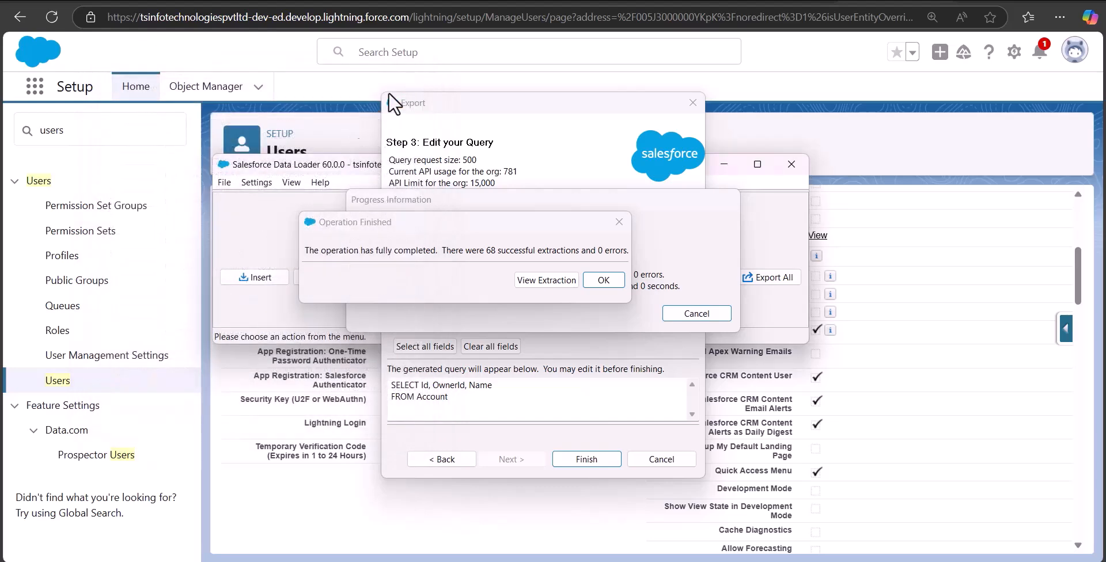
click(626, 225)
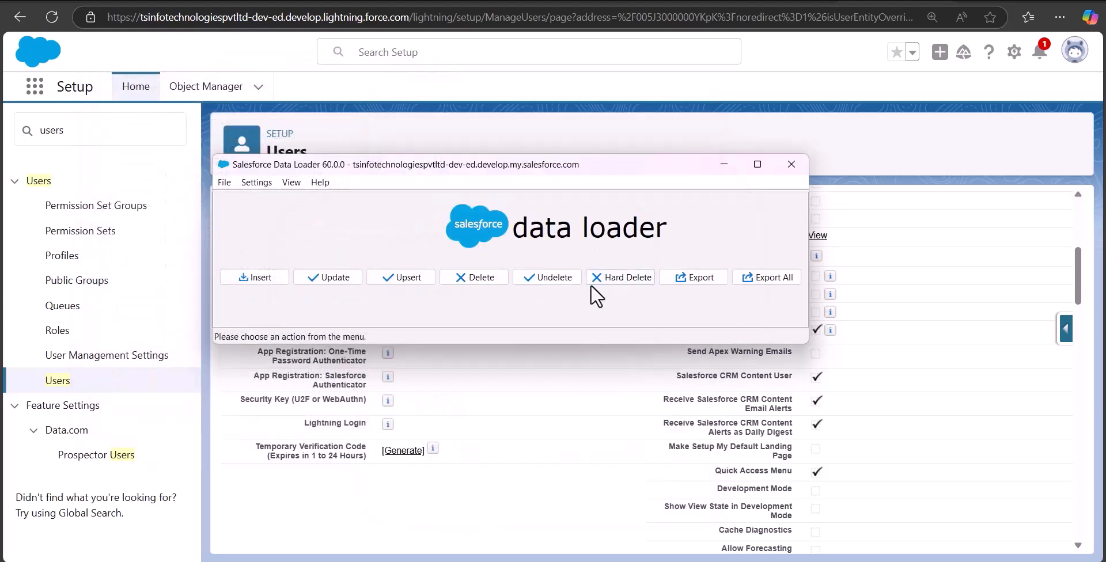
click(685, 280)
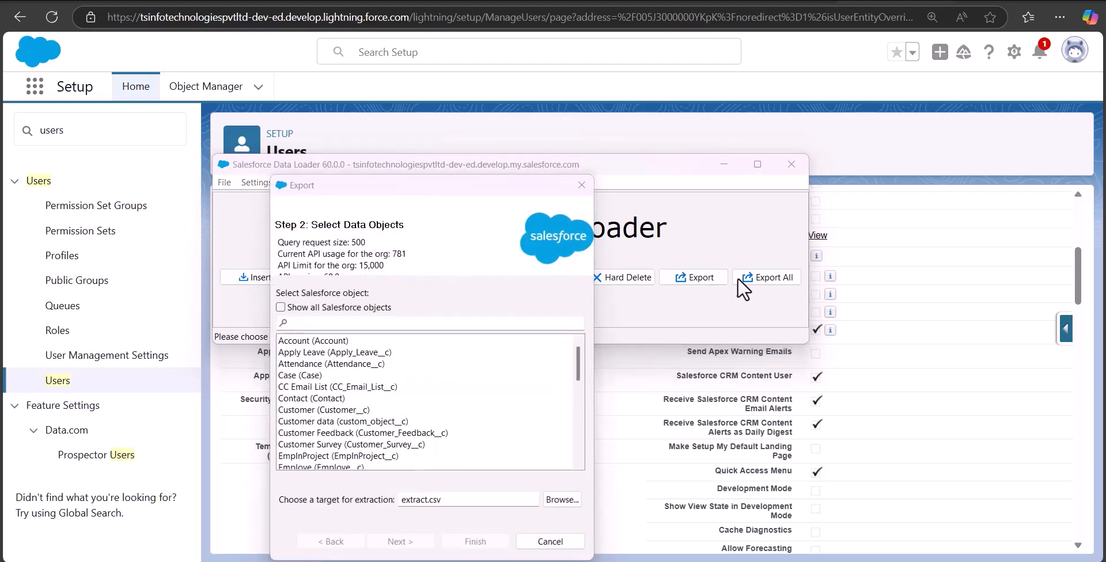
click(448, 214)
text(users)
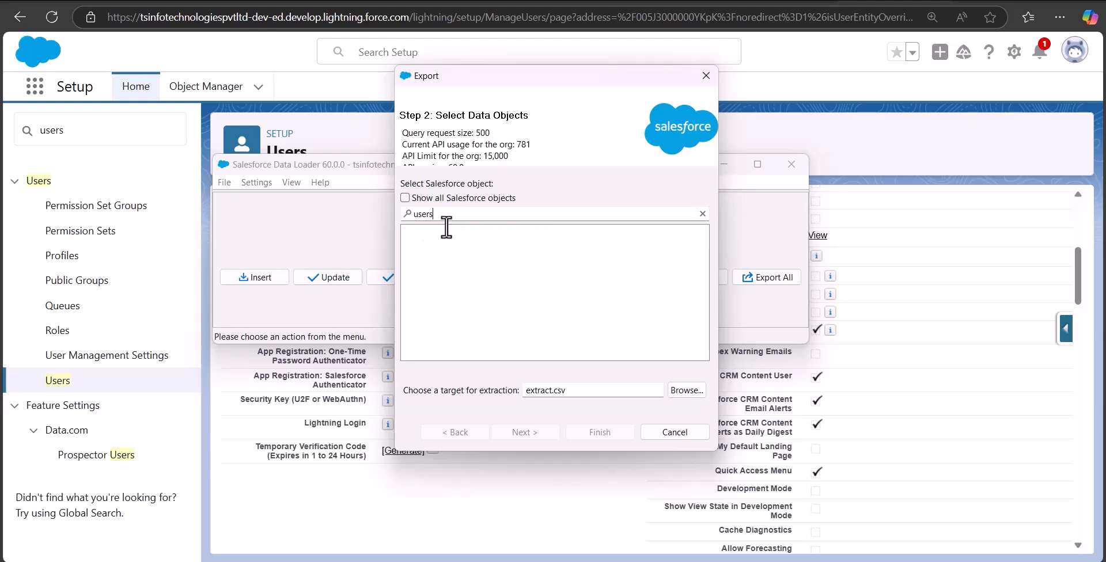
key(BackSpace)
double_click(537, 390)
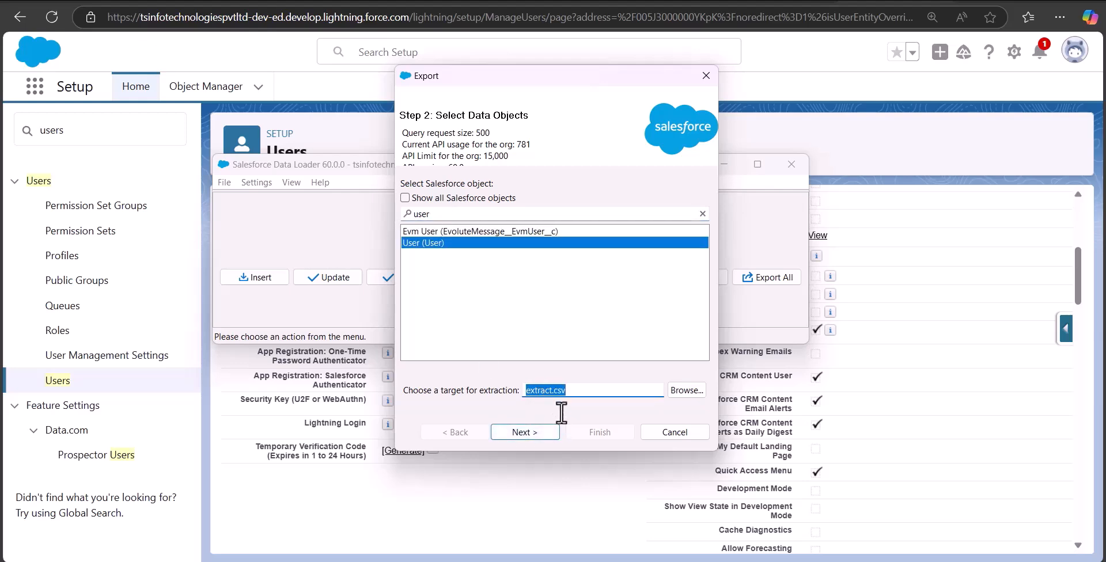
key(Home)
text(user)
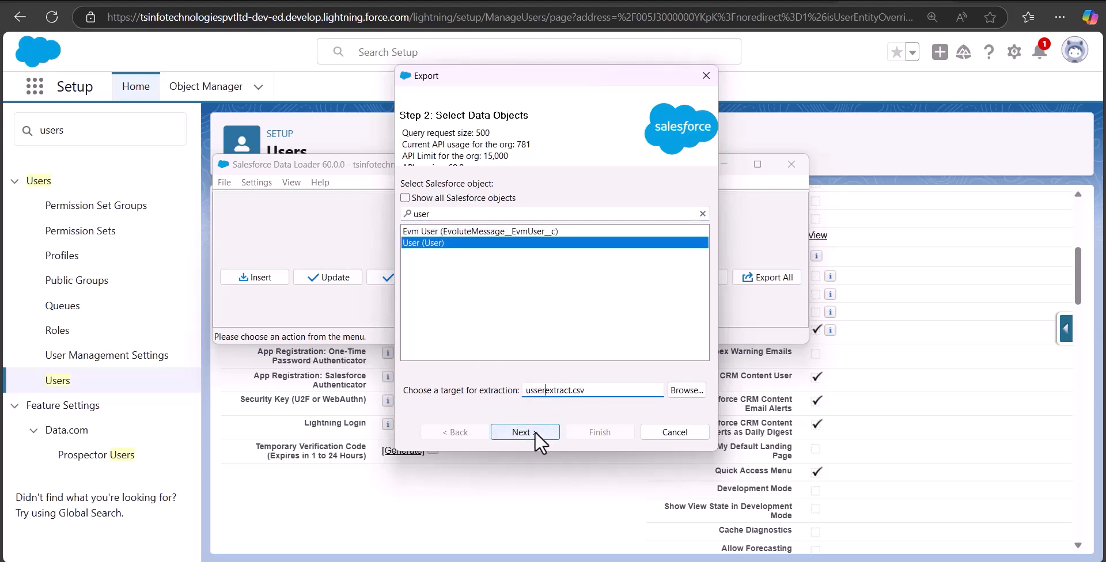
click(534, 431)
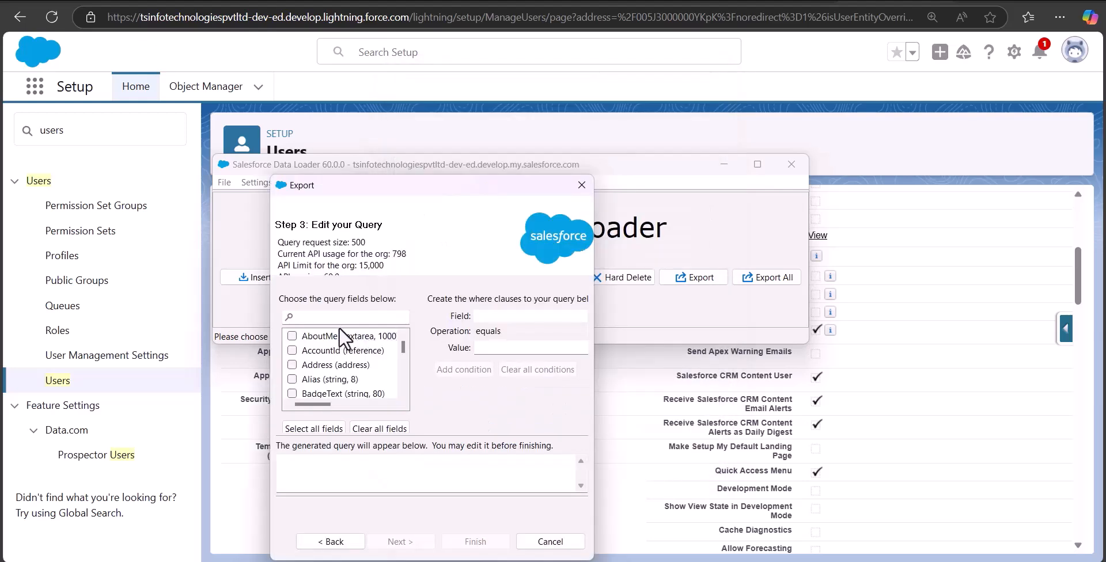
- Add the FirstName and Id fields to the User query and run the export
click(339, 316)
text(name)
drag(329, 318, 273, 314)
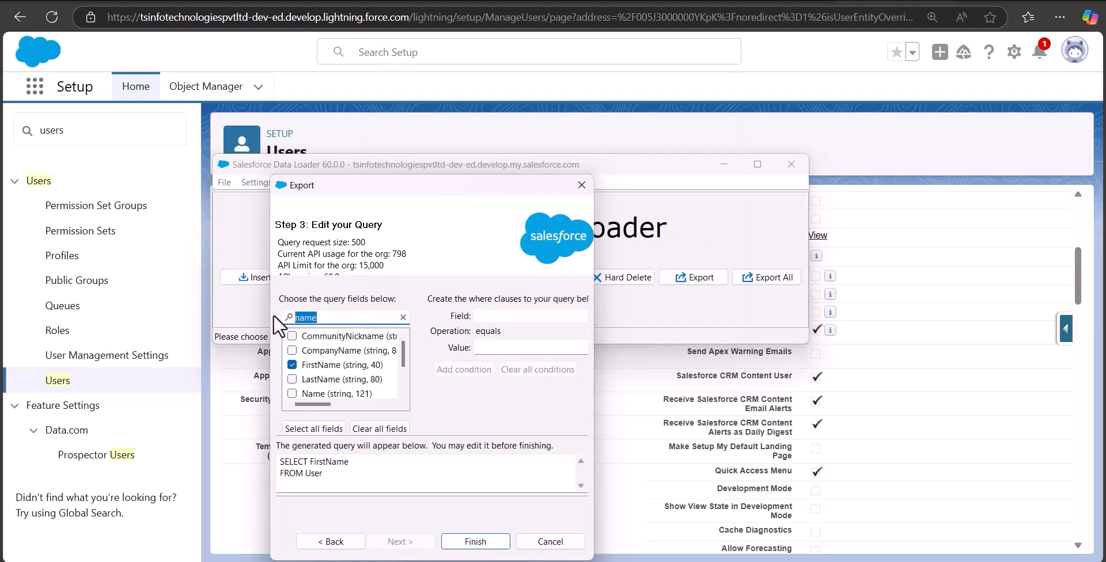
text(id)
scroll(295, 365, down, 1)
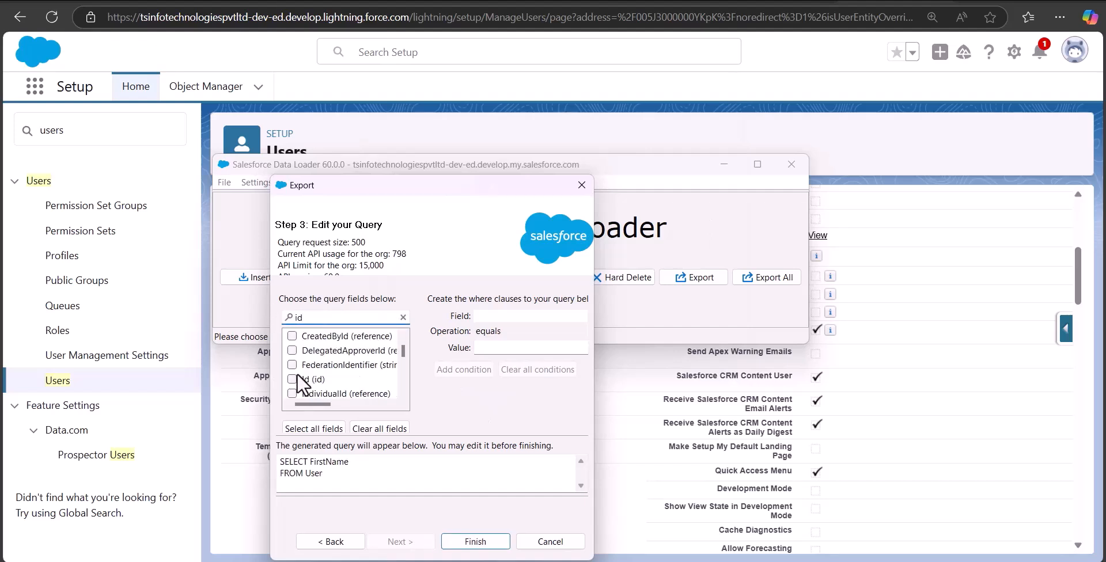
click(292, 378)
click(475, 541)
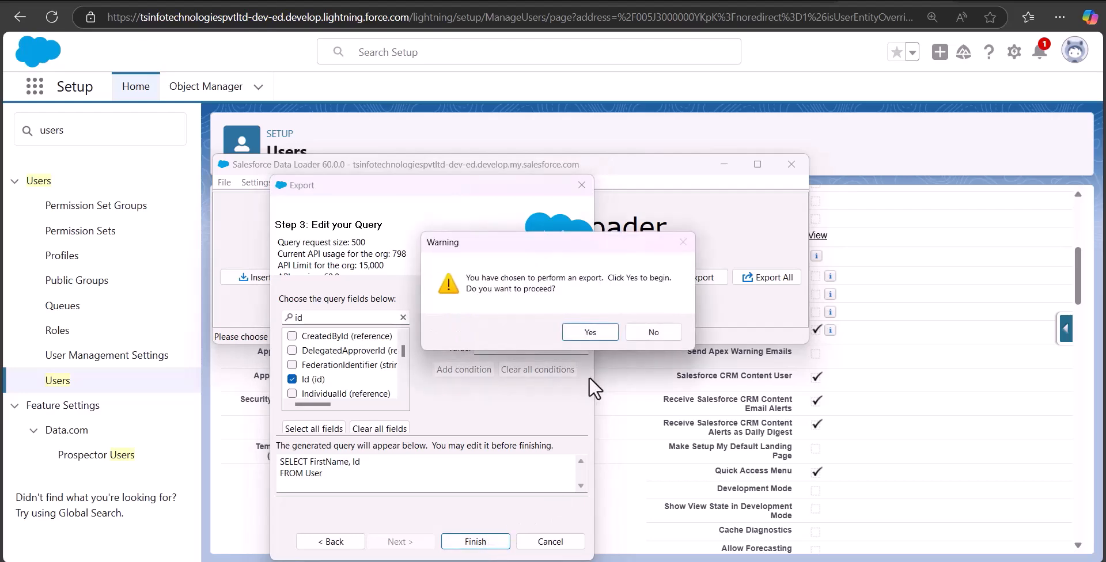
click(590, 332)
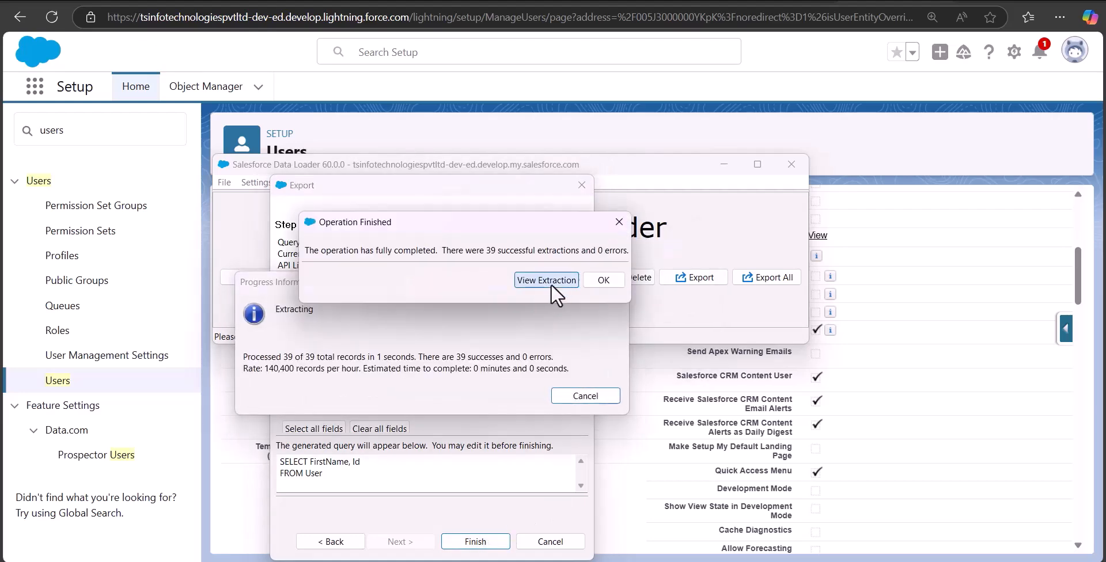
- Open the extracted user CSV in Excel and widen the first name and ID columns to review the user list
click(551, 285)
click(305, 323)
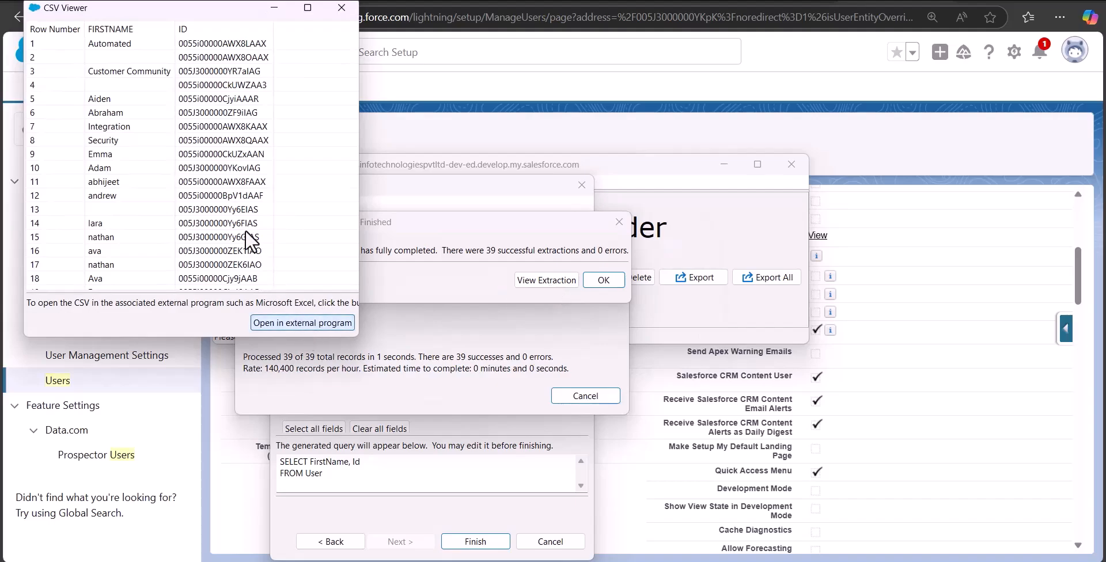
drag(65, 141, 443, 156)
scroll(48, 249, down, 5)
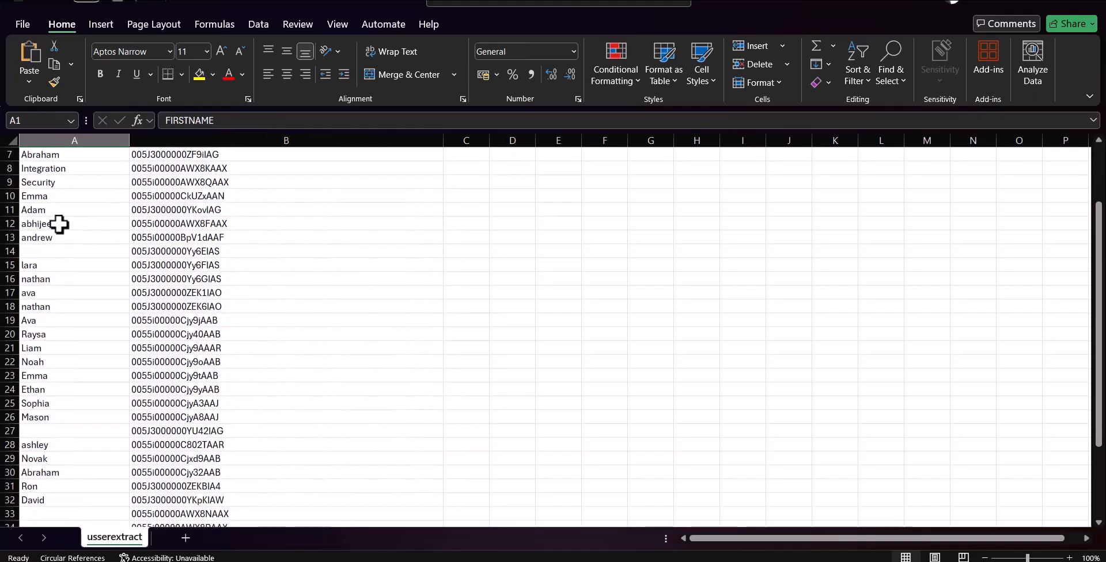
scroll(57, 225, down, 2)
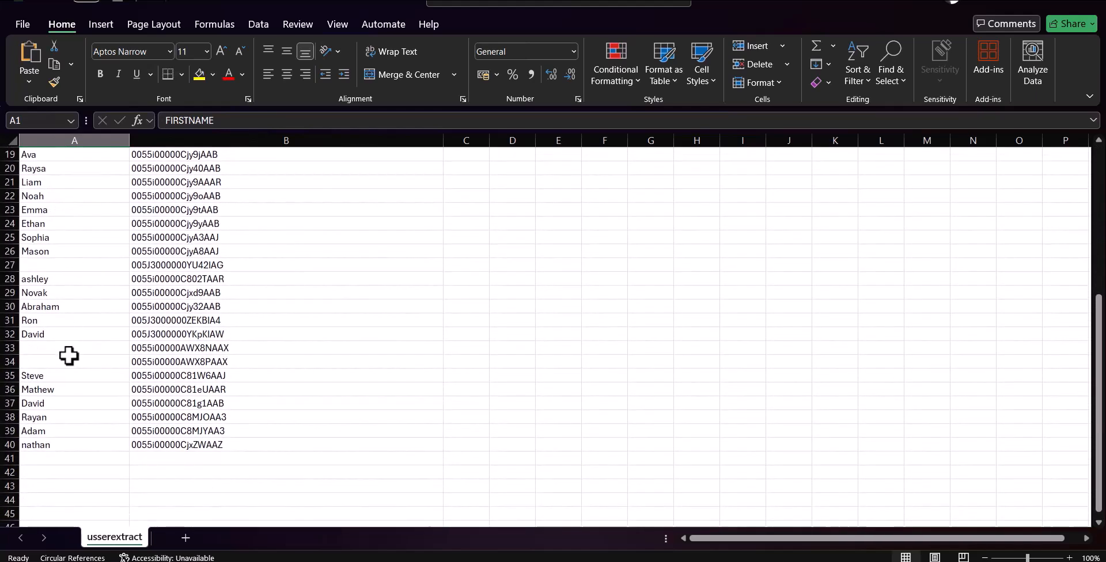
- Copy the user ID in cell B37 of the usserextract sheet
click(171, 403)
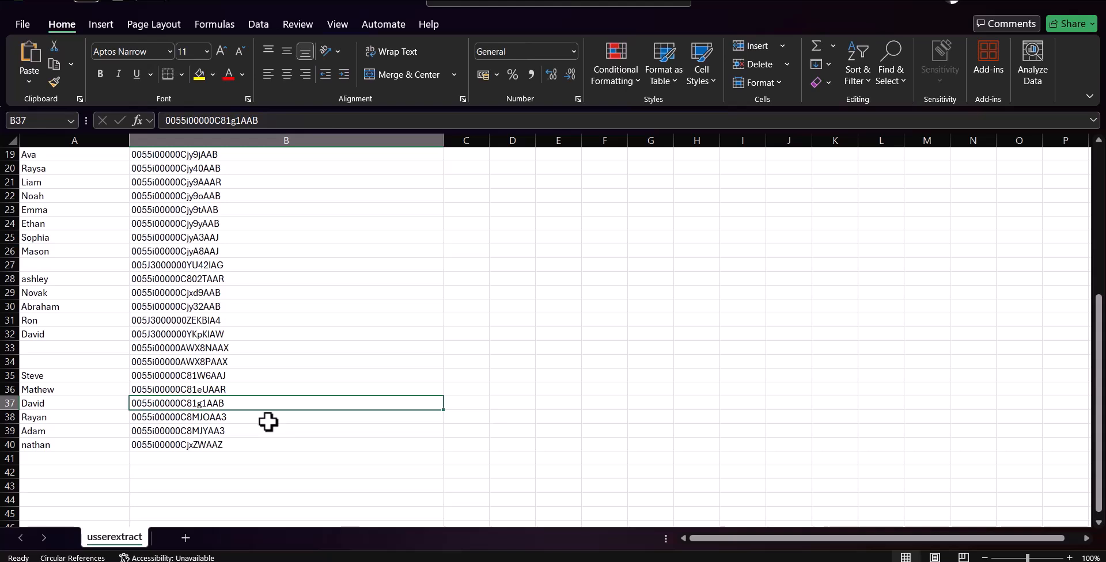
key(ctrl+c)
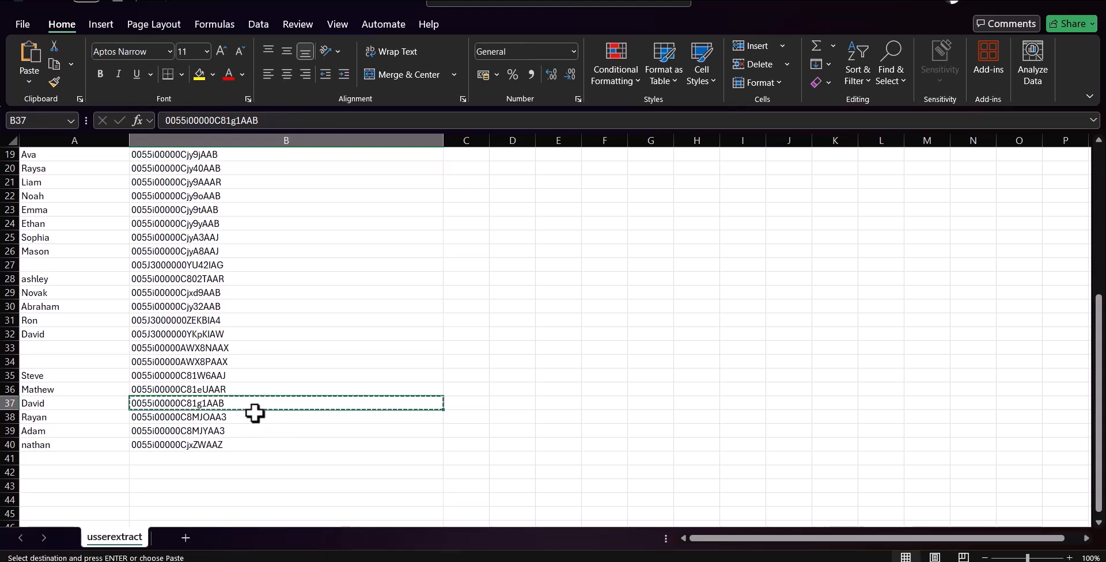
scroll(222, 407, up, 6)
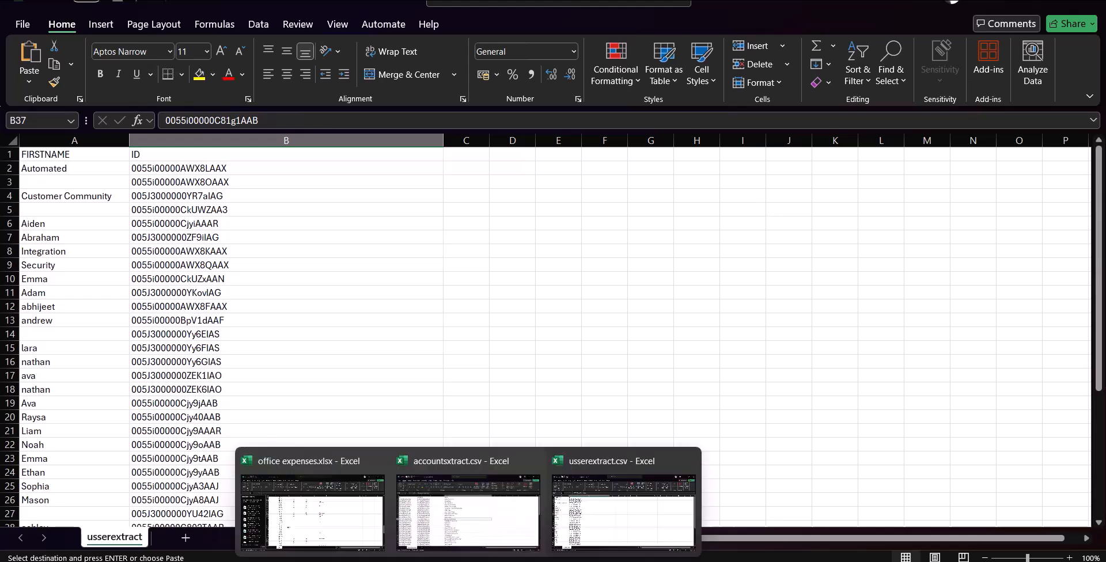
- In accountsxtract.csv, clear the accounts below row 9 and set OWNERID in B2:B9 to the user ID from B32 of usserextract.csv
click(478, 533)
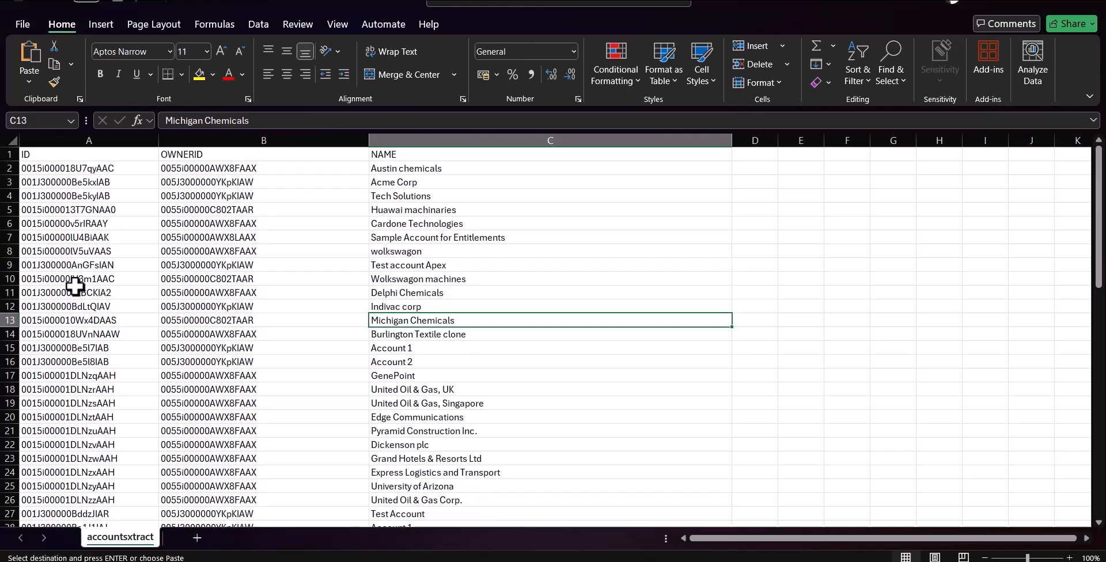
drag(86, 280, 419, 306)
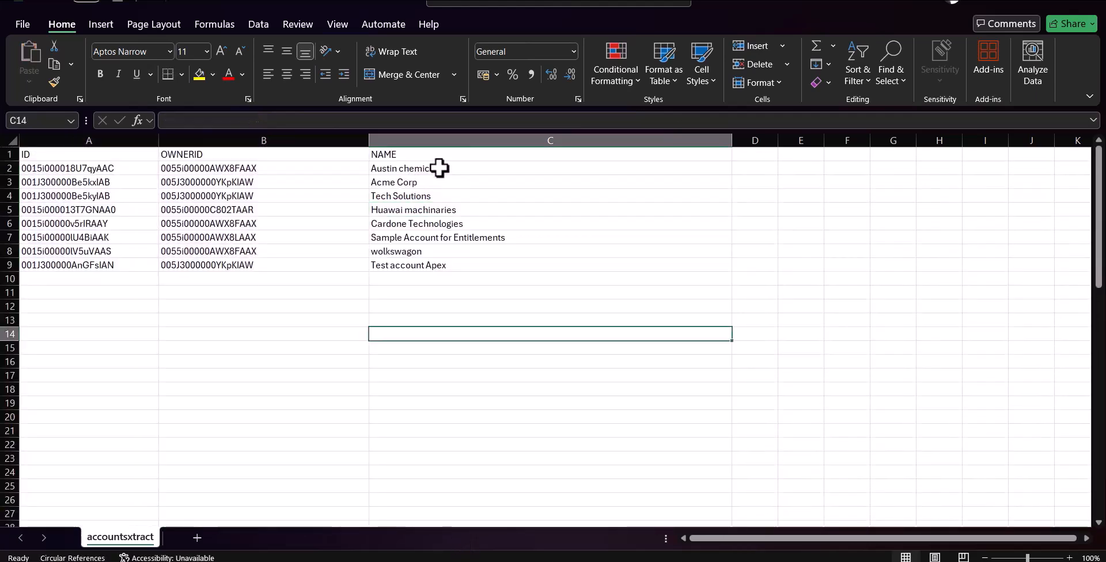
click(273, 168)
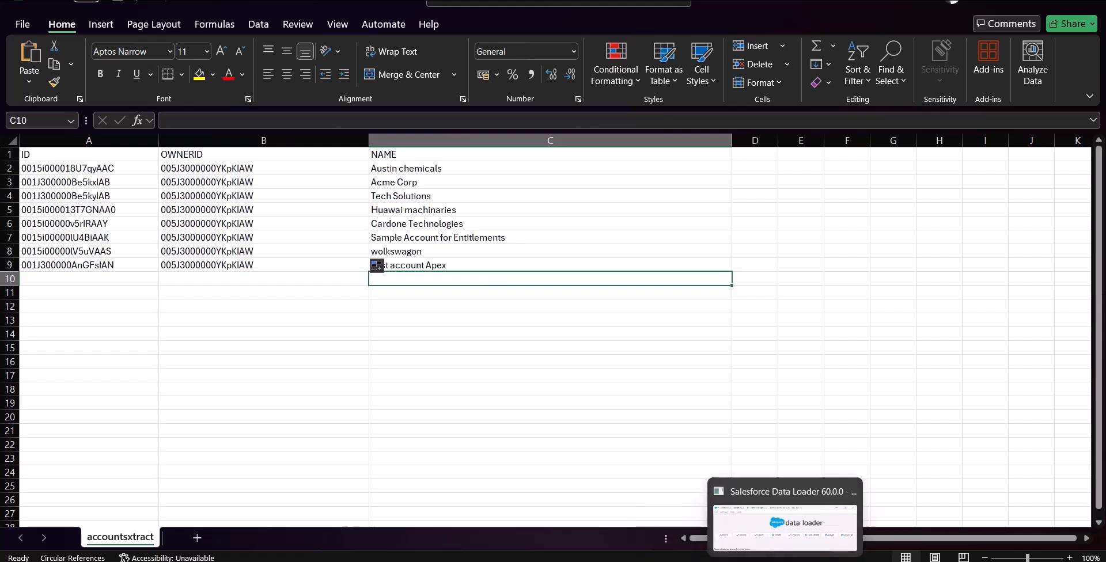
- Switch back to Data Loader and close the user extraction results
click(784, 561)
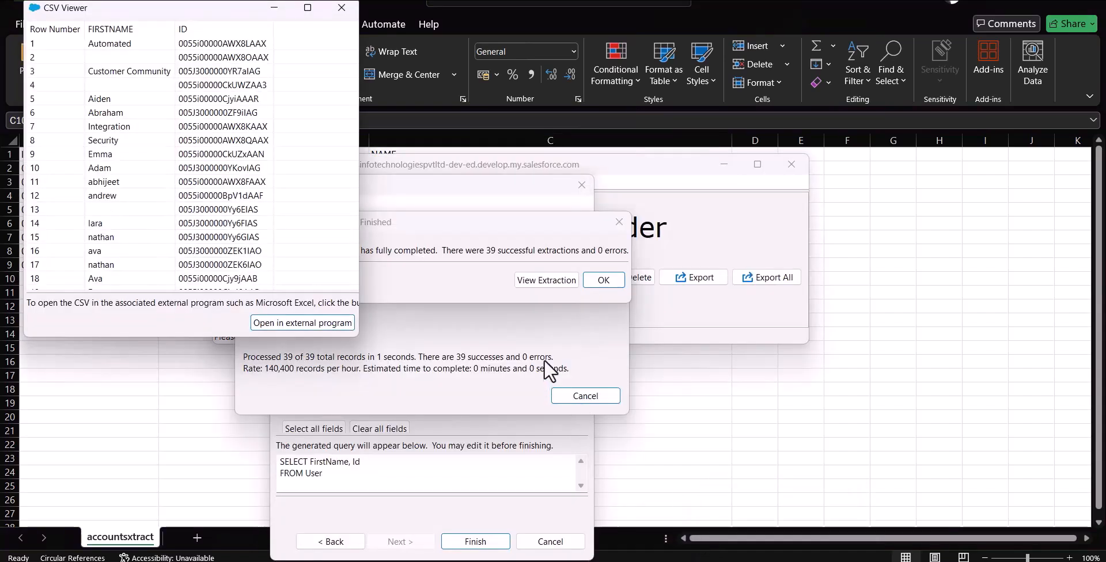
click(349, 6)
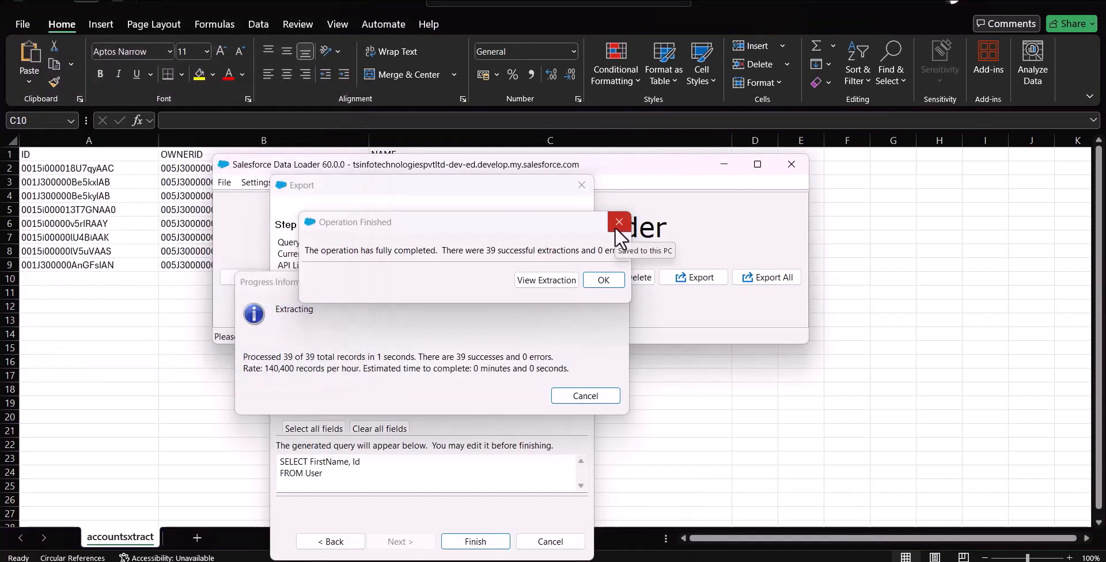
key(Return)
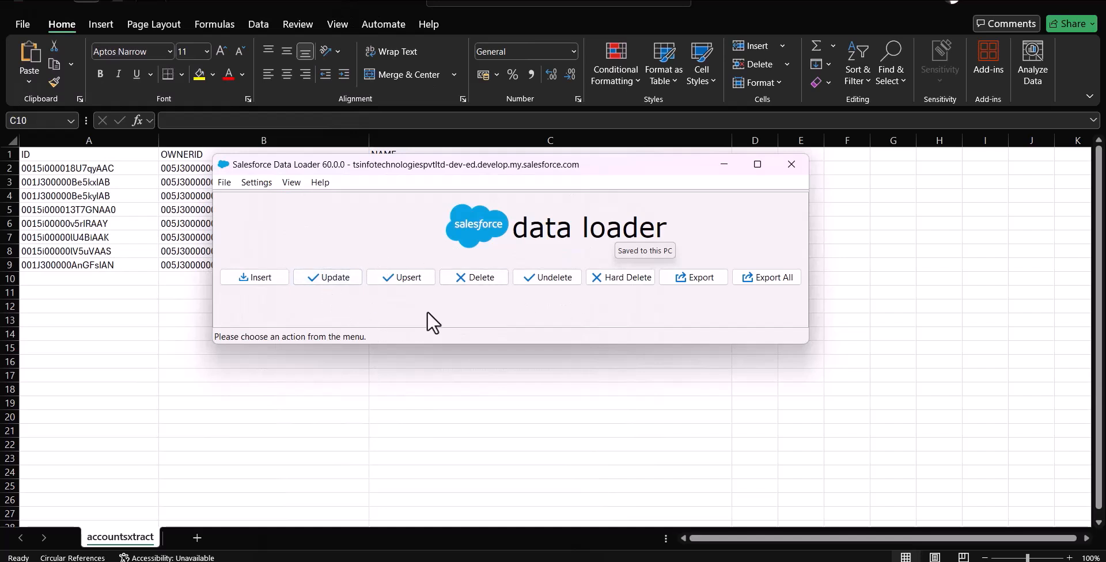
- Start a Data Loader update of the Account object with the edited accountsxtract CSV file
click(332, 278)
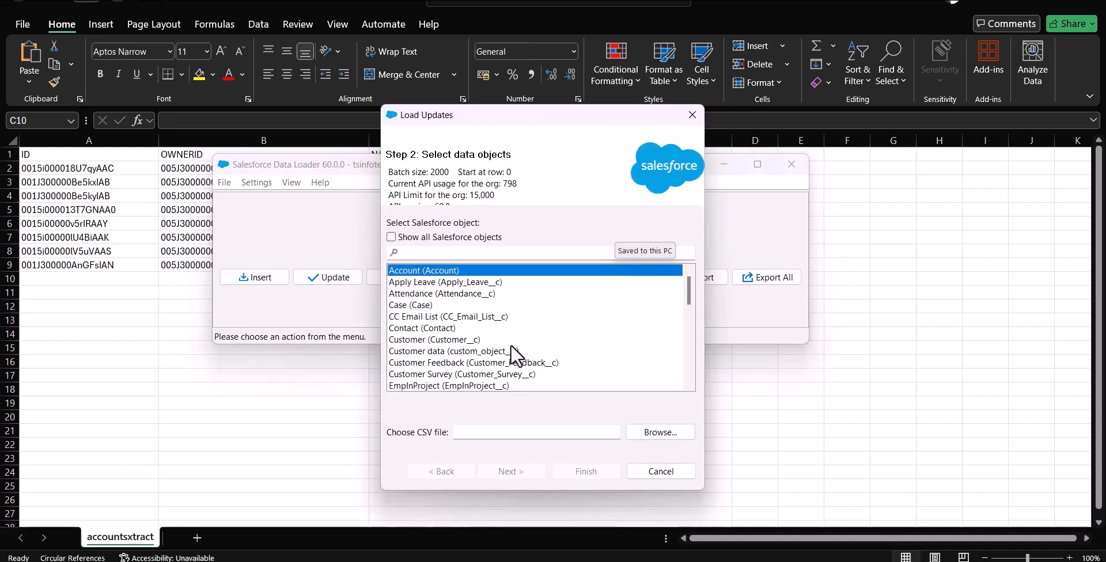
click(658, 430)
double_click(544, 258)
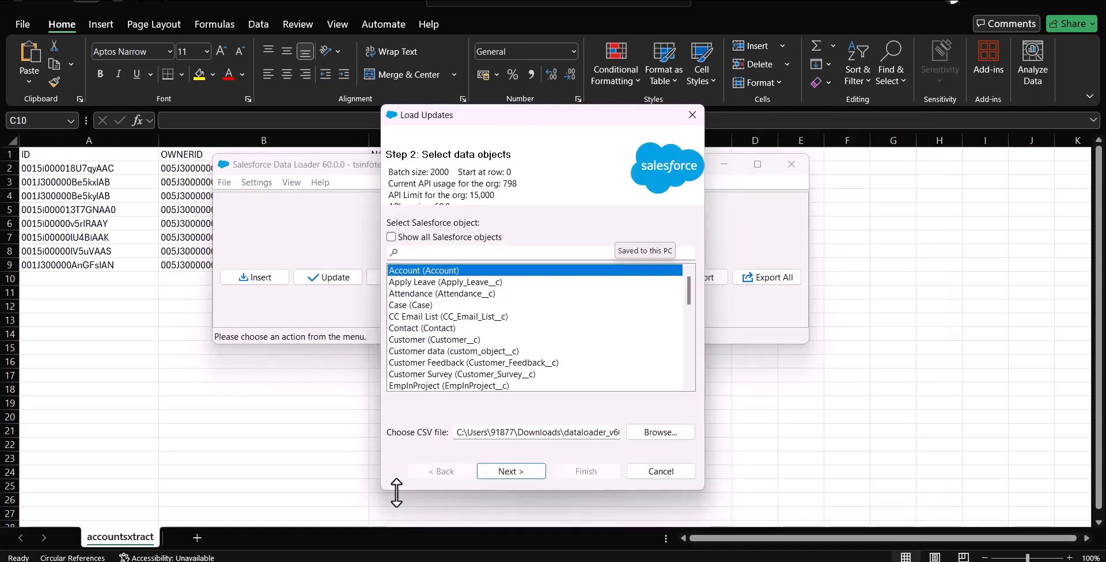
click(502, 473)
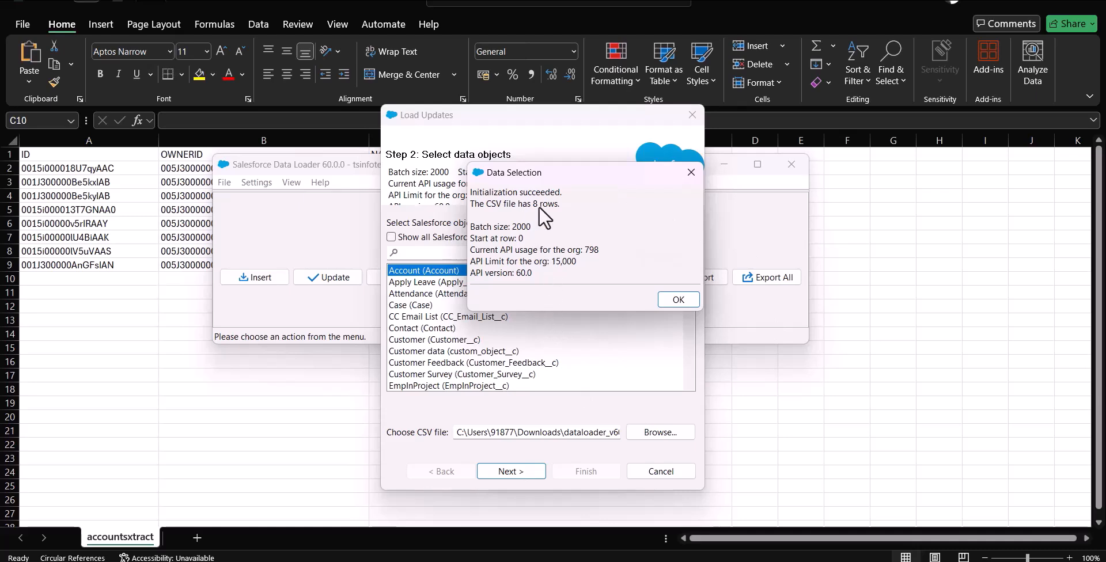
click(679, 299)
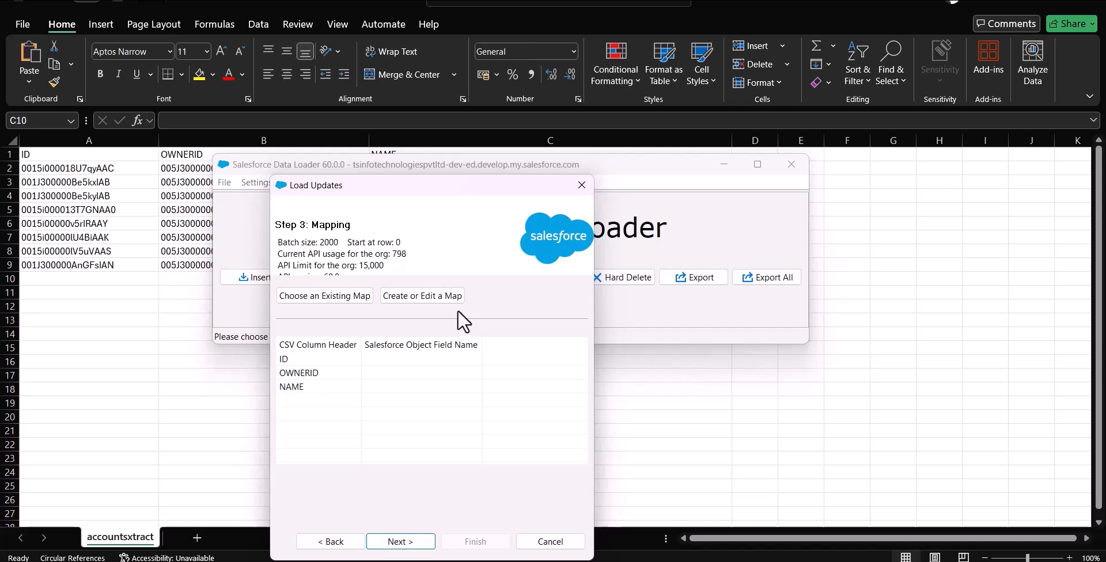
- Create a mapping that auto-matches the ID, NAME and OWNERID columns to the Id, Name and OwnerId fields
click(441, 296)
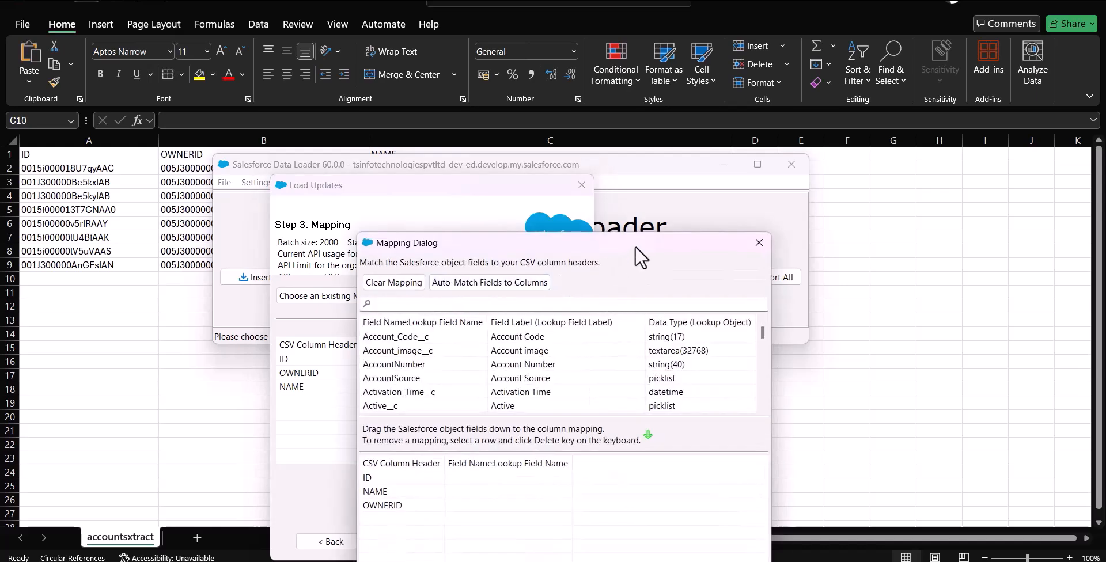
drag(634, 247, 846, 157)
click(728, 191)
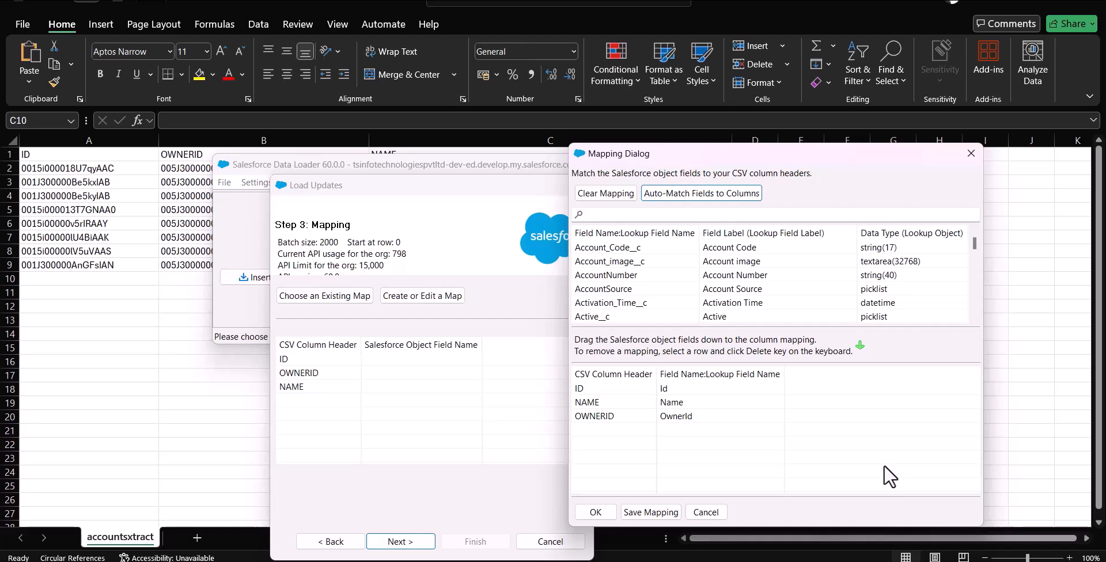
click(607, 509)
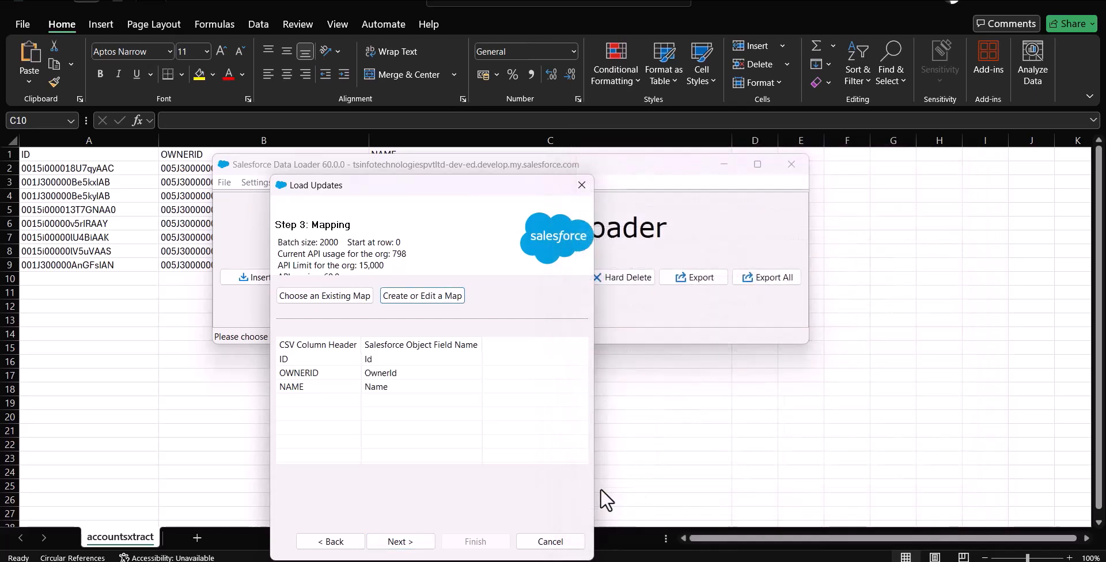
- Run the account update with the data loader results folder as the output location and view the successful records
click(407, 541)
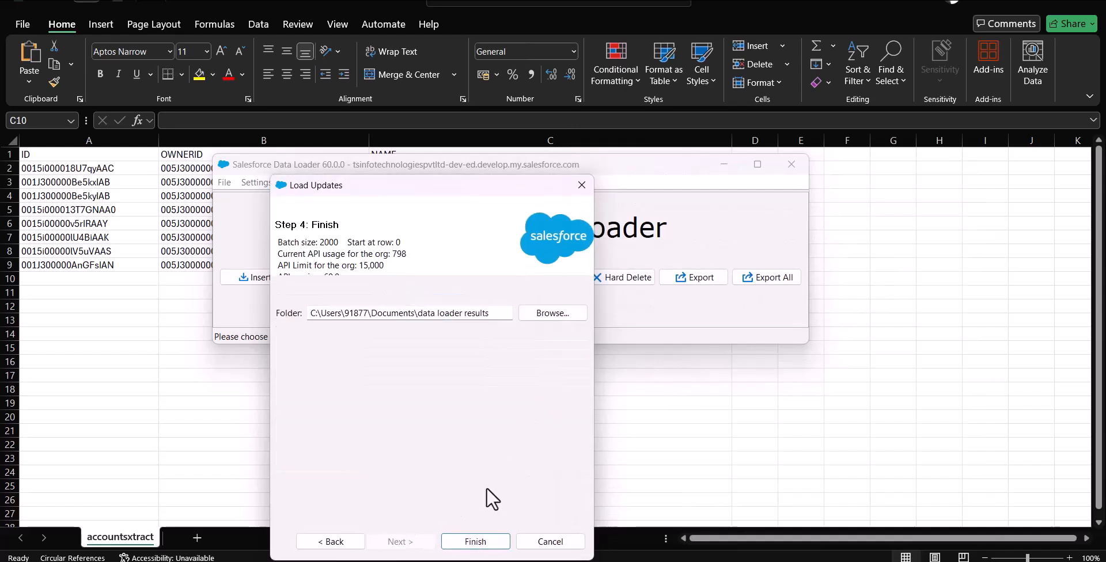
click(477, 542)
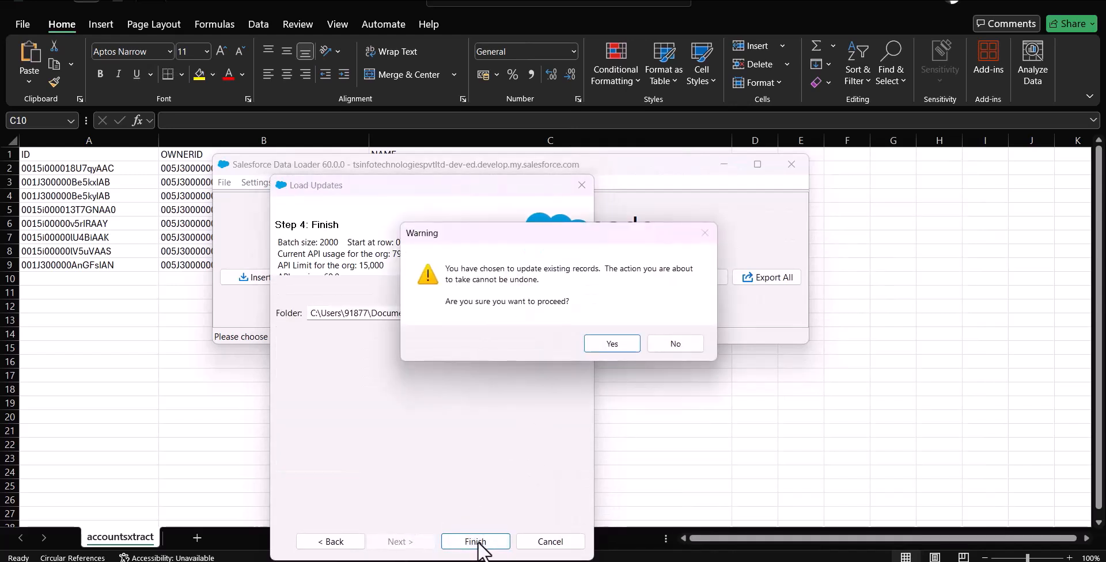
click(608, 342)
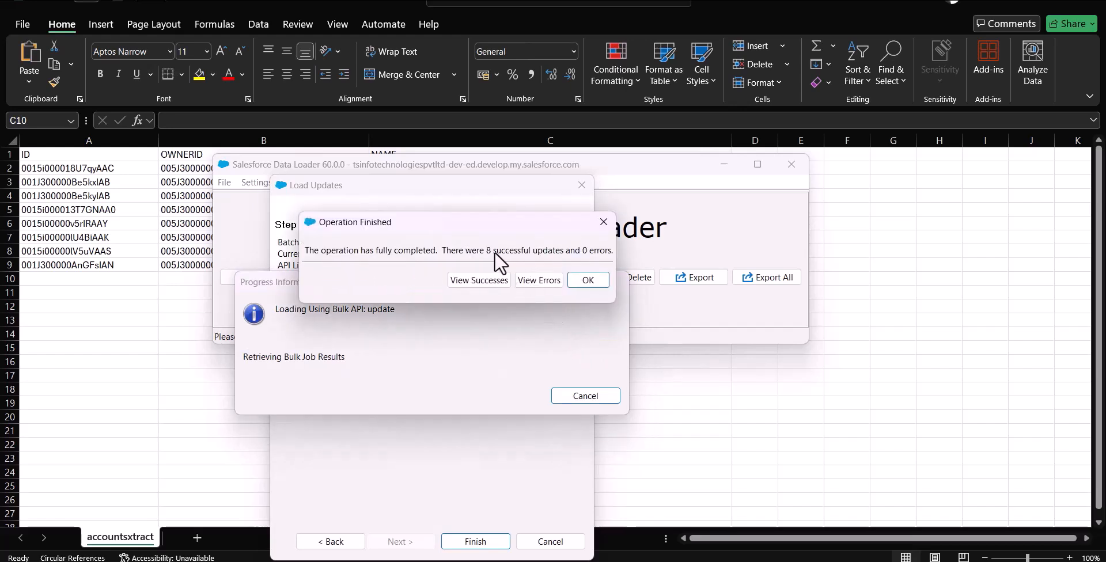
click(479, 281)
drag(361, 229, 684, 264)
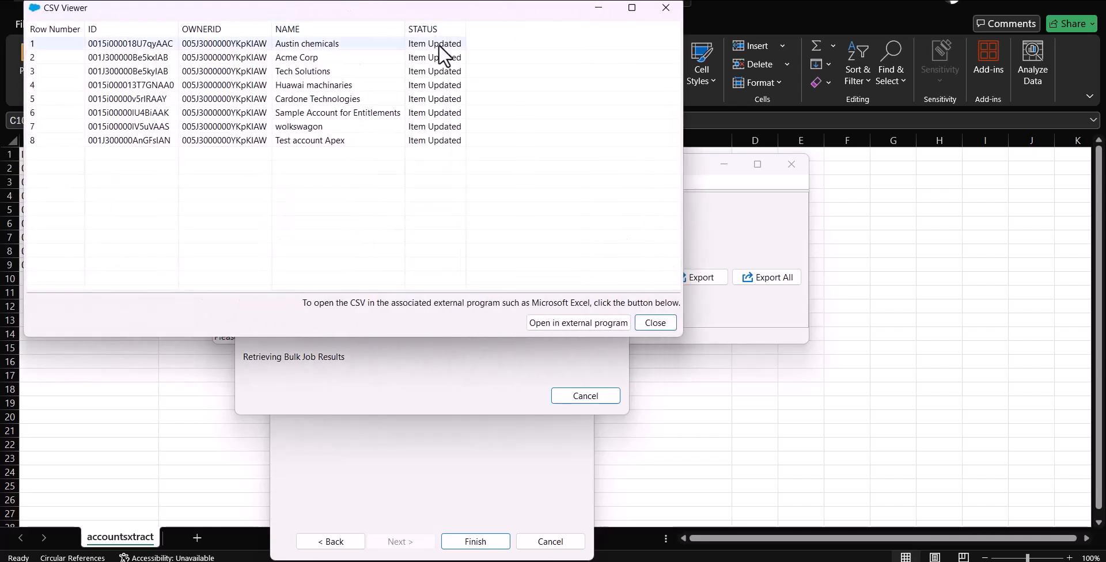